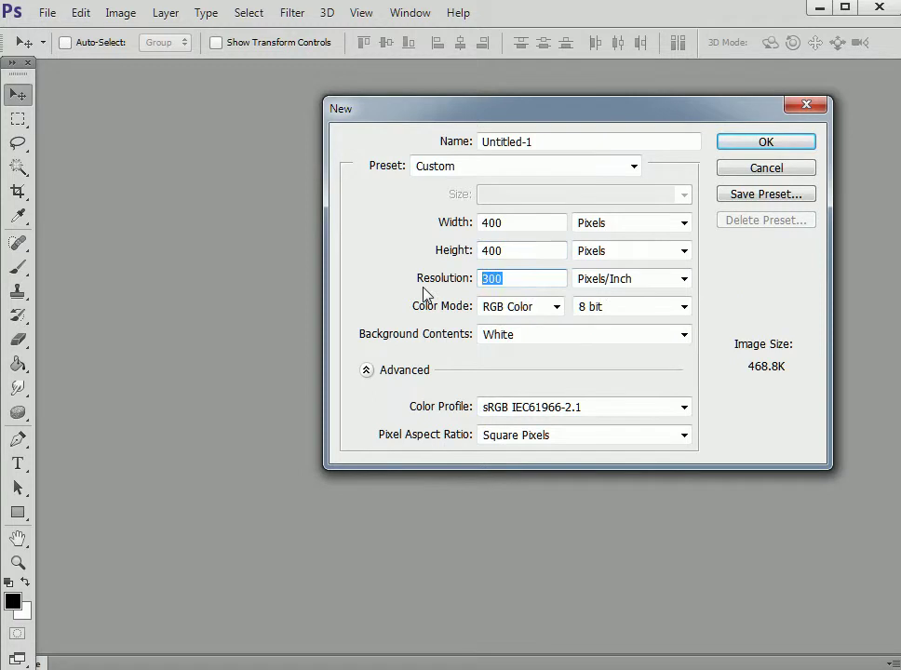
Step: Create a white 400 × 400 pixel RGB document at 72 pixels/inch and choose the Gradient tool
{"action": "type", "text": "72"}
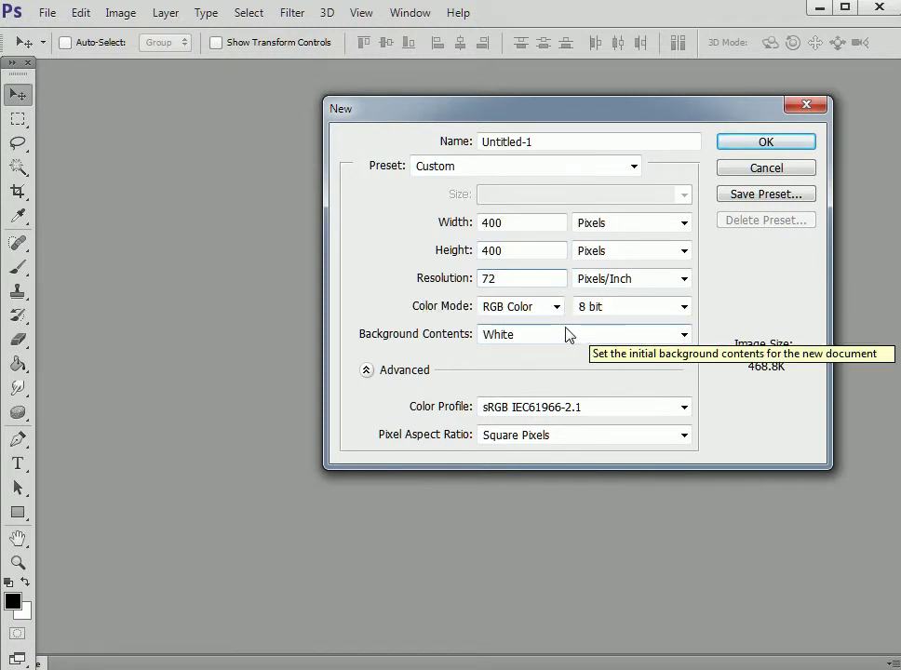
{"action": "left_click", "coordinate": [766, 141]}
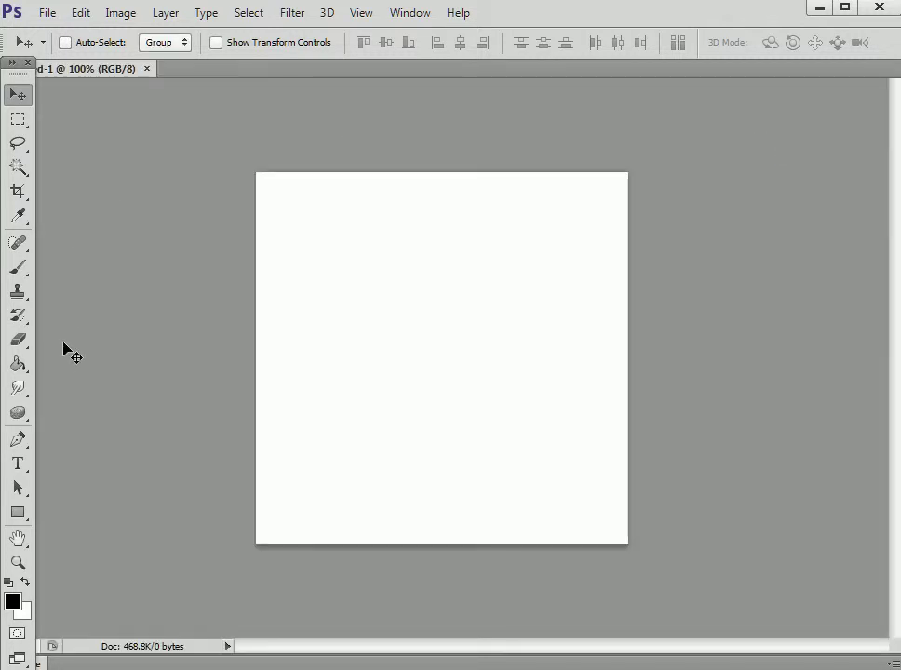
{"action": "left_click", "coordinate": [23, 370]}
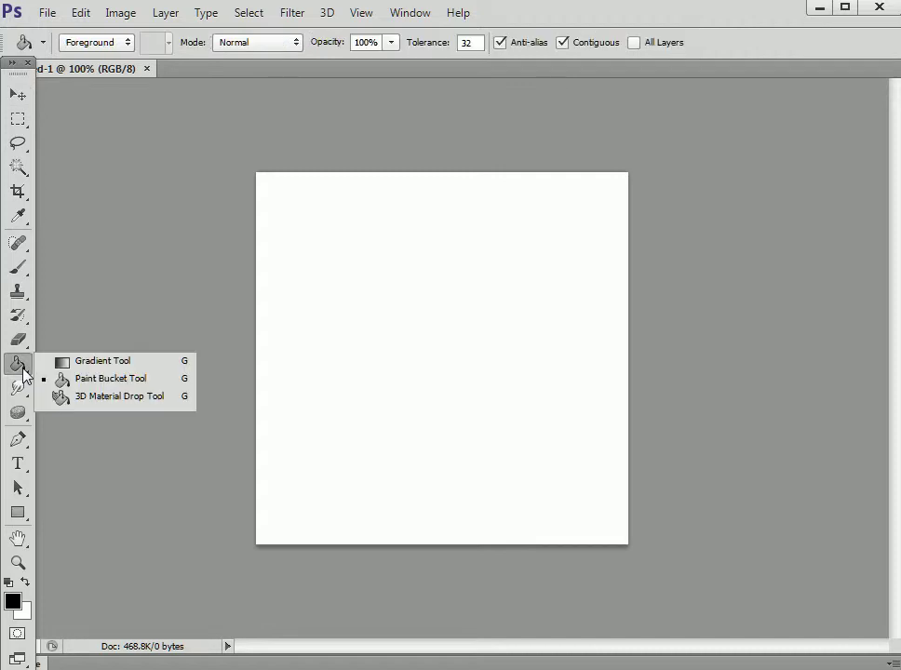
{"action": "left_click", "coordinate": [61, 361]}
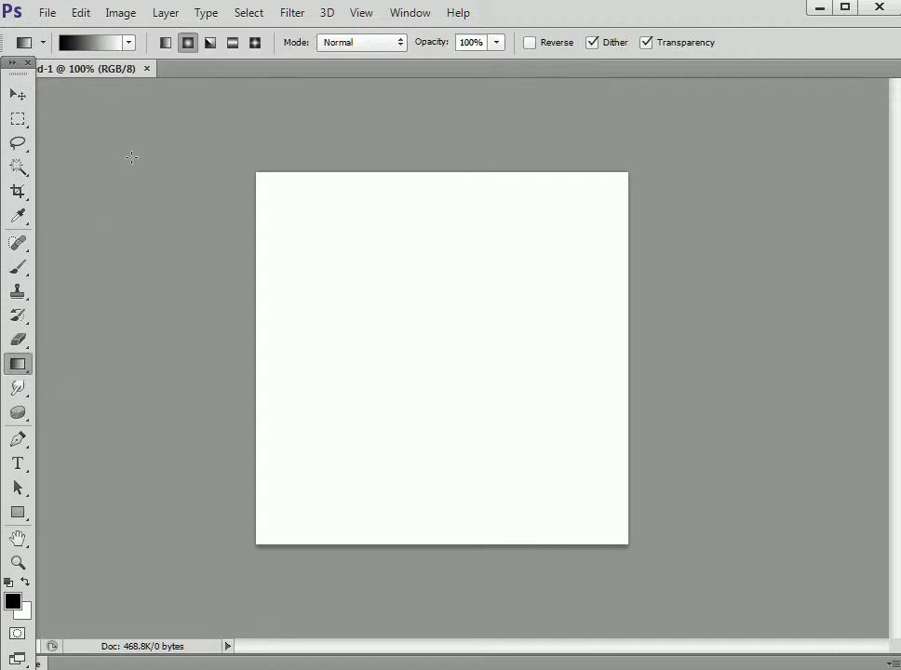
Step: Try several black-to-white linear gradients on the canvas, undo the last one, and try a radial gradient right of centre
{"action": "left_click", "coordinate": [167, 45]}
{"action": "mouse_move", "coordinate": [379, 242]}
{"action": "left_mouse_down"}
{"action": "mouse_move", "coordinate": [503, 288]}
{"action": "mouse_move", "coordinate": [402, 447]}
{"action": "left_mouse_up"}
{"action": "mouse_move", "coordinate": [374, 229]}
{"action": "left_mouse_down"}
{"action": "mouse_move", "coordinate": [493, 299]}
{"action": "mouse_move", "coordinate": [433, 418]}
{"action": "left_mouse_up"}
{"action": "left_click_drag", "start_coordinate": [362, 273], "coordinate": [380, 462]}
{"action": "key", "text": "ctrl+z"}
{"action": "left_click_drag", "start_coordinate": [522, 344], "coordinate": [454, 494]}
Step: Fill the canvas with black-to-white reflected gradients, redrawing until a dark band runs diagonally from upper left to lower right
{"action": "left_click", "coordinate": [233, 43]}
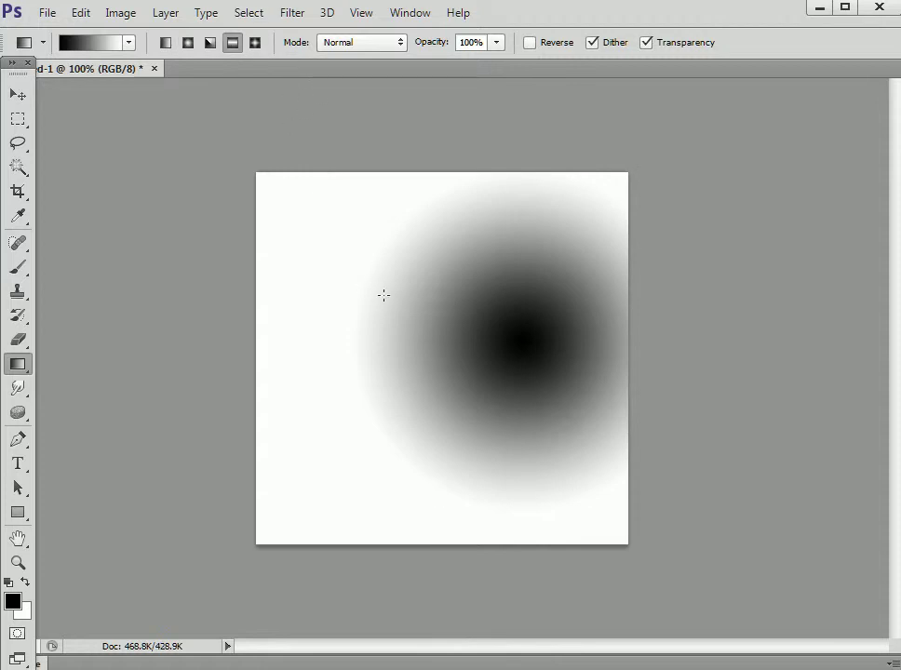
{"action": "left_click_drag", "start_coordinate": [366, 286], "coordinate": [454, 337]}
{"action": "left_click_drag", "start_coordinate": [485, 294], "coordinate": [395, 475]}
{"action": "left_click_drag", "start_coordinate": [352, 266], "coordinate": [528, 431]}
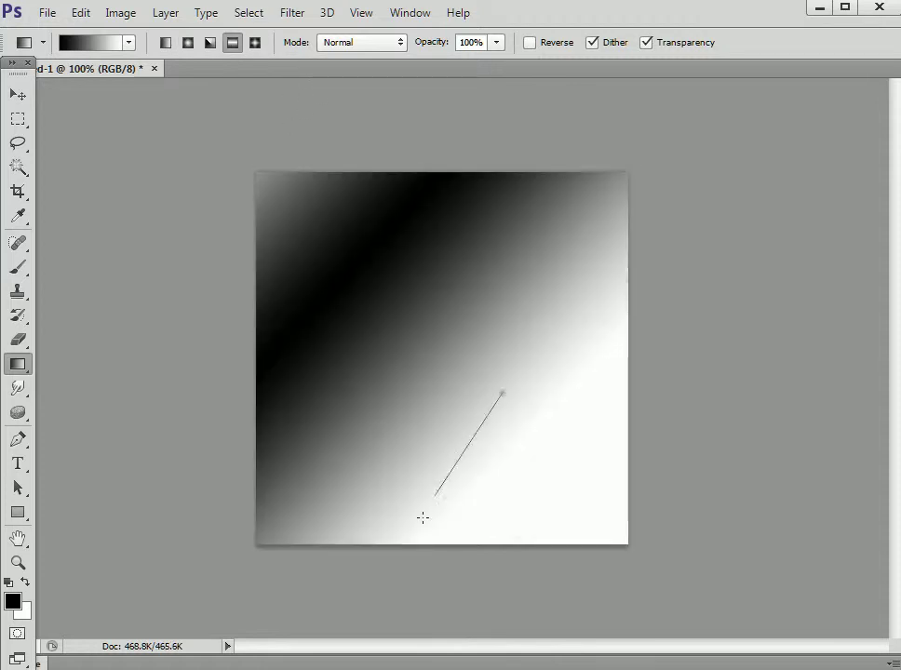
{"action": "left_click_drag", "start_coordinate": [507, 379], "coordinate": [423, 520]}
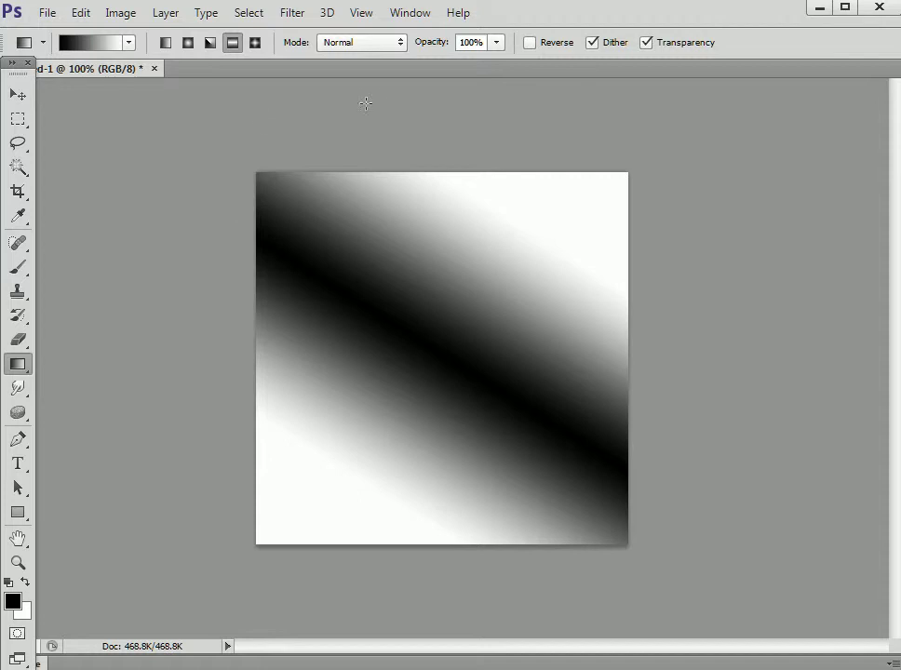
Step: Set the gradient blend mode to Difference and layer reflected gradients in varied directions over the diagonal band
{"action": "left_click", "coordinate": [400, 42]}
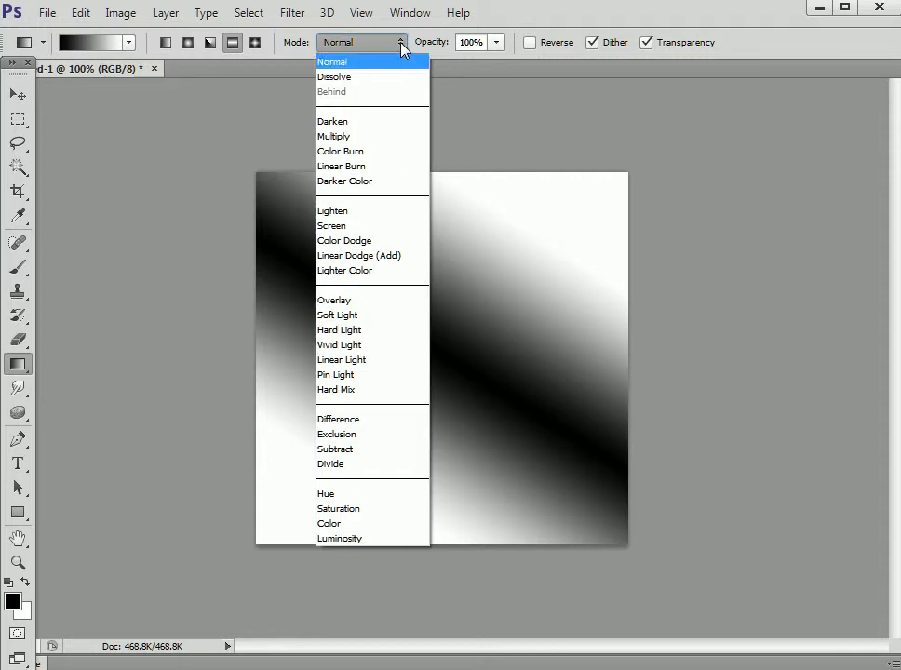
{"action": "left_click", "coordinate": [363, 419]}
{"action": "left_click_drag", "start_coordinate": [354, 316], "coordinate": [458, 396]}
{"action": "left_click_drag", "start_coordinate": [497, 296], "coordinate": [426, 473]}
{"action": "left_click_drag", "start_coordinate": [390, 276], "coordinate": [569, 297]}
{"action": "left_click_drag", "start_coordinate": [414, 256], "coordinate": [447, 480]}
{"action": "left_click_drag", "start_coordinate": [521, 426], "coordinate": [476, 428]}
{"action": "left_click_drag", "start_coordinate": [428, 461], "coordinate": [352, 486]}
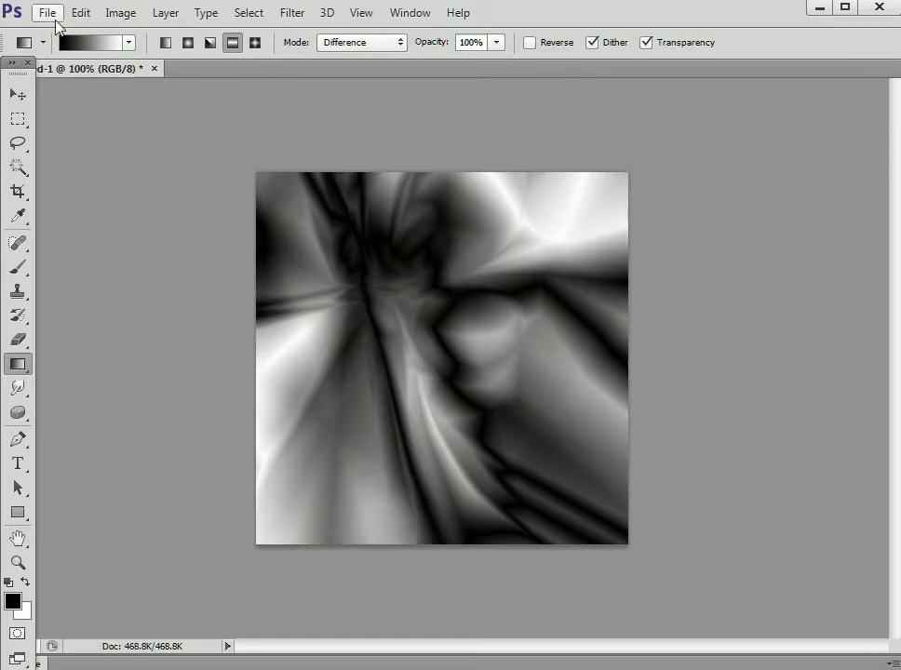
Step: Create a second blank document of 400 × 400 pixels at 72 pixels/inch with a white background
{"action": "left_click", "coordinate": [51, 13]}
{"action": "left_click", "coordinate": [51, 34]}
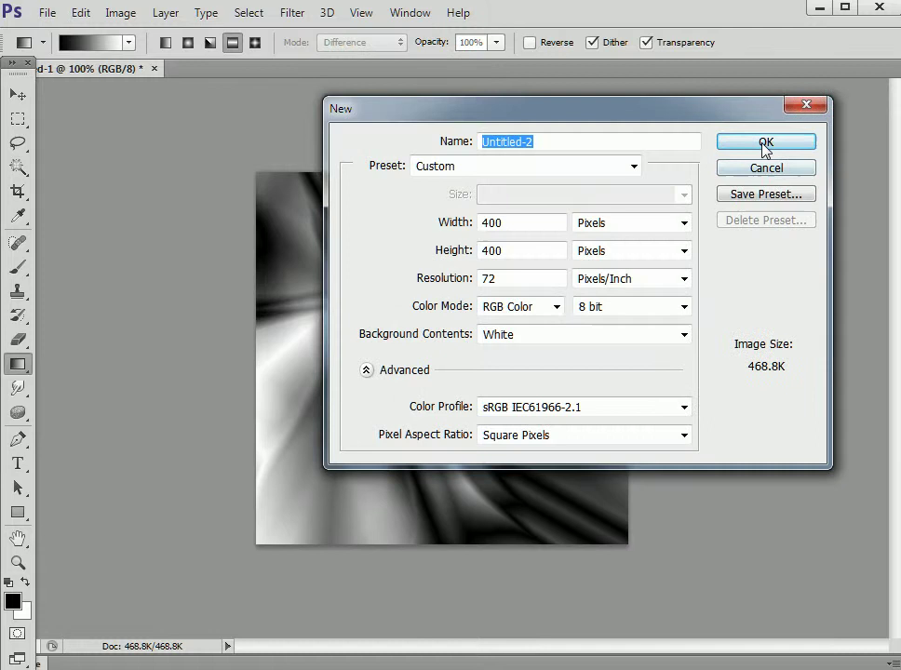
{"action": "left_click", "coordinate": [765, 146]}
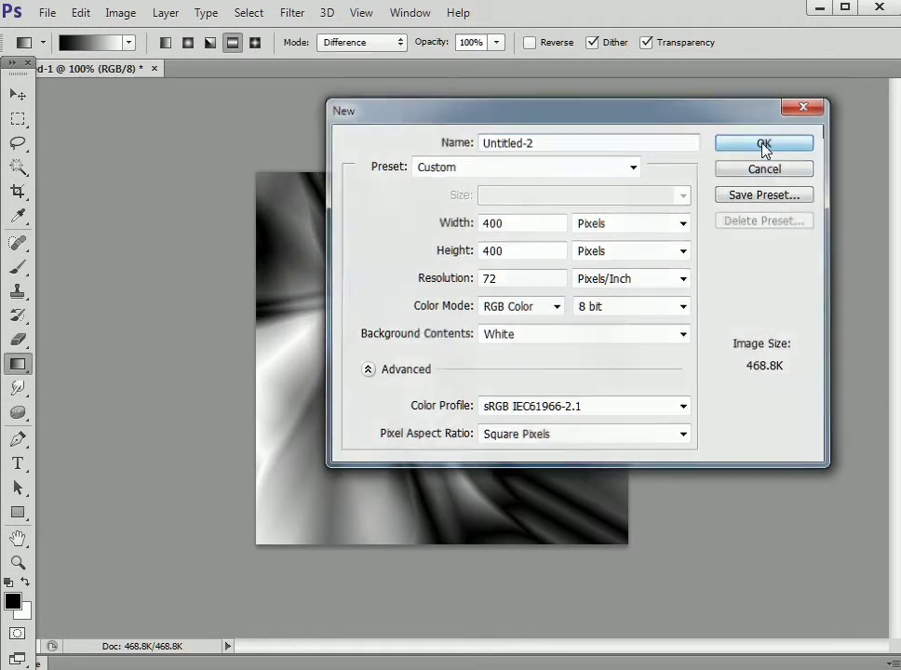
Step: Build an abstract pattern on the second canvas by overlapping diamond gradients in Difference mode at varied positions and angles
{"action": "left_click", "coordinate": [256, 43]}
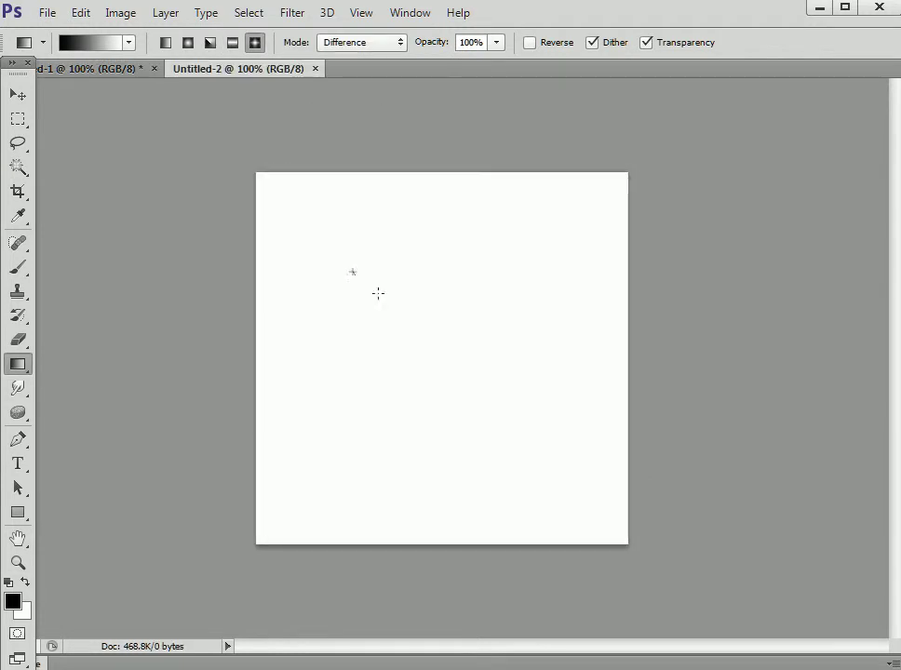
{"action": "left_click_drag", "start_coordinate": [353, 272], "coordinate": [437, 265]}
{"action": "left_click_drag", "start_coordinate": [526, 261], "coordinate": [410, 433]}
{"action": "left_click_drag", "start_coordinate": [339, 381], "coordinate": [423, 391]}
{"action": "left_click_drag", "start_coordinate": [510, 355], "coordinate": [395, 533]}
{"action": "left_click_drag", "start_coordinate": [325, 409], "coordinate": [551, 346]}
{"action": "left_click_drag", "start_coordinate": [364, 459], "coordinate": [430, 508]}
{"action": "left_click_drag", "start_coordinate": [332, 231], "coordinate": [530, 335]}
{"action": "left_click_drag", "start_coordinate": [470, 414], "coordinate": [406, 486]}
Step: Create a third blank document with the same 400 × 400 pixel, 72 pixels/inch settings
{"action": "left_click", "coordinate": [40, 14]}
{"action": "left_click", "coordinate": [49, 34]}
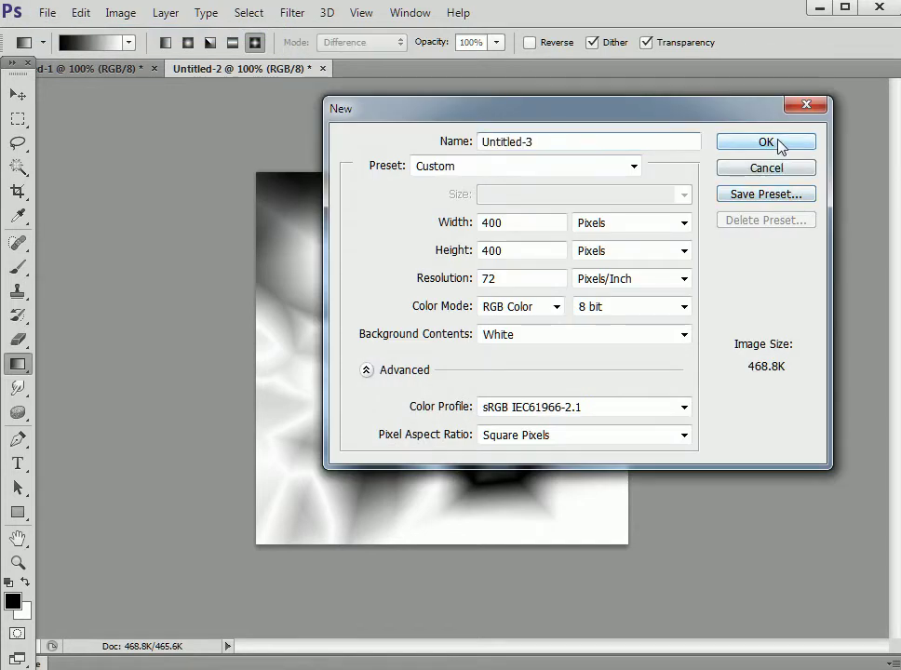
{"action": "left_click", "coordinate": [784, 143]}
Step: Build an abstract pattern on the third canvas by overlapping radial gradients of different sizes in Difference mode
{"action": "left_click", "coordinate": [188, 43]}
{"action": "left_click_drag", "start_coordinate": [351, 253], "coordinate": [381, 371]}
{"action": "left_click_drag", "start_coordinate": [513, 426], "coordinate": [539, 315]}
{"action": "left_click_drag", "start_coordinate": [539, 316], "coordinate": [411, 536]}
{"action": "mouse_move", "coordinate": [334, 382]}
{"action": "left_mouse_down"}
{"action": "mouse_move", "coordinate": [416, 436]}
{"action": "mouse_move", "coordinate": [521, 336]}
{"action": "mouse_move", "coordinate": [469, 385]}
{"action": "left_mouse_up"}
{"action": "left_click_drag", "start_coordinate": [457, 454], "coordinate": [402, 409]}
{"action": "left_click_drag", "start_coordinate": [402, 409], "coordinate": [511, 454]}
{"action": "mouse_move", "coordinate": [412, 398]}
{"action": "left_mouse_down"}
{"action": "mouse_move", "coordinate": [438, 411]}
{"action": "mouse_move", "coordinate": [382, 268]}
{"action": "mouse_move", "coordinate": [419, 418]}
{"action": "left_mouse_up"}
{"action": "left_click_drag", "start_coordinate": [483, 354], "coordinate": [411, 465]}
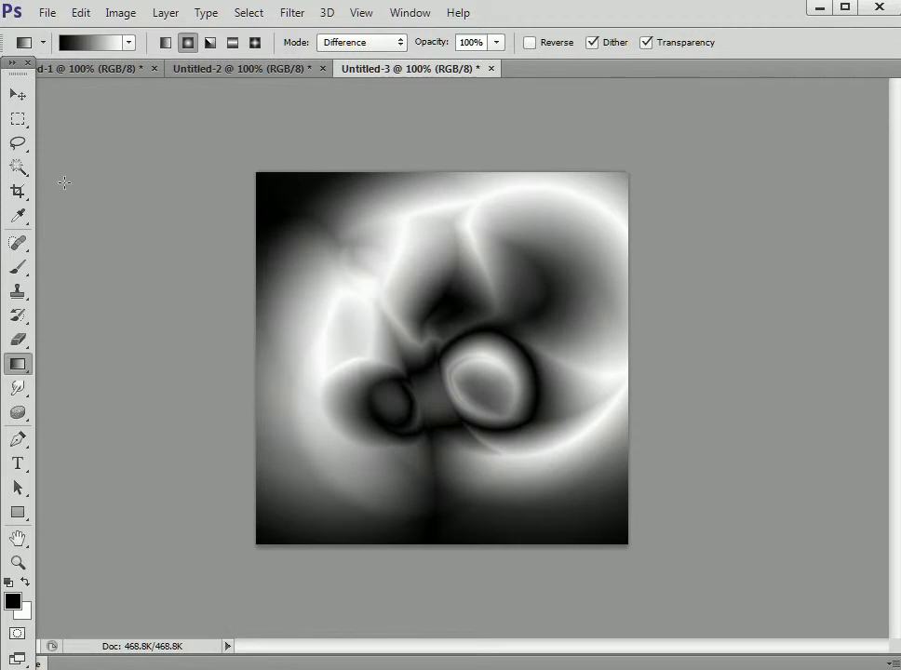
Step: Create a fourth blank document with the same 400 × 400 pixel, 72 pixels/inch settings
{"action": "left_click", "coordinate": [49, 14]}
{"action": "left_click", "coordinate": [53, 34]}
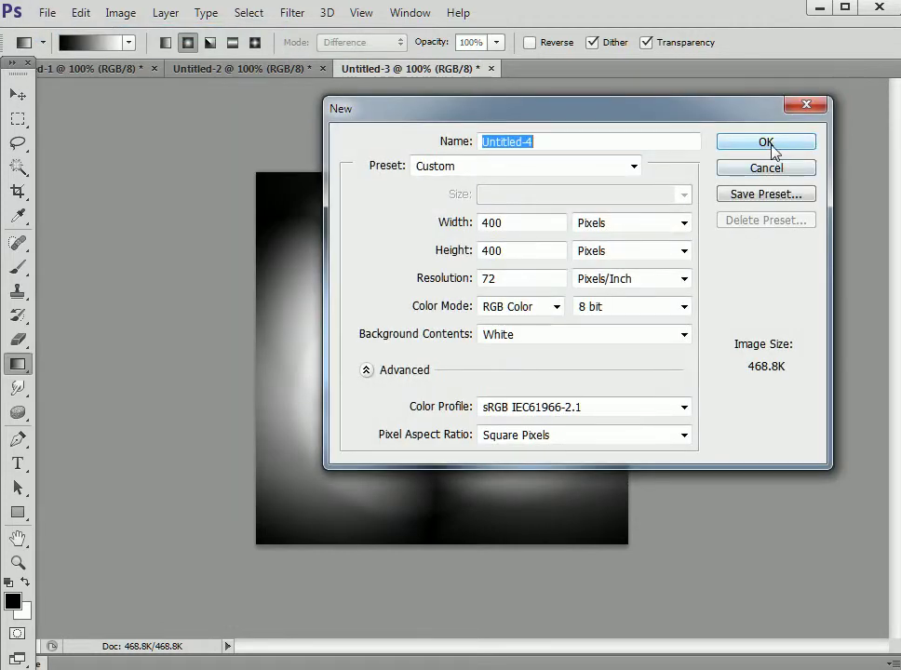
{"action": "left_click", "coordinate": [770, 152]}
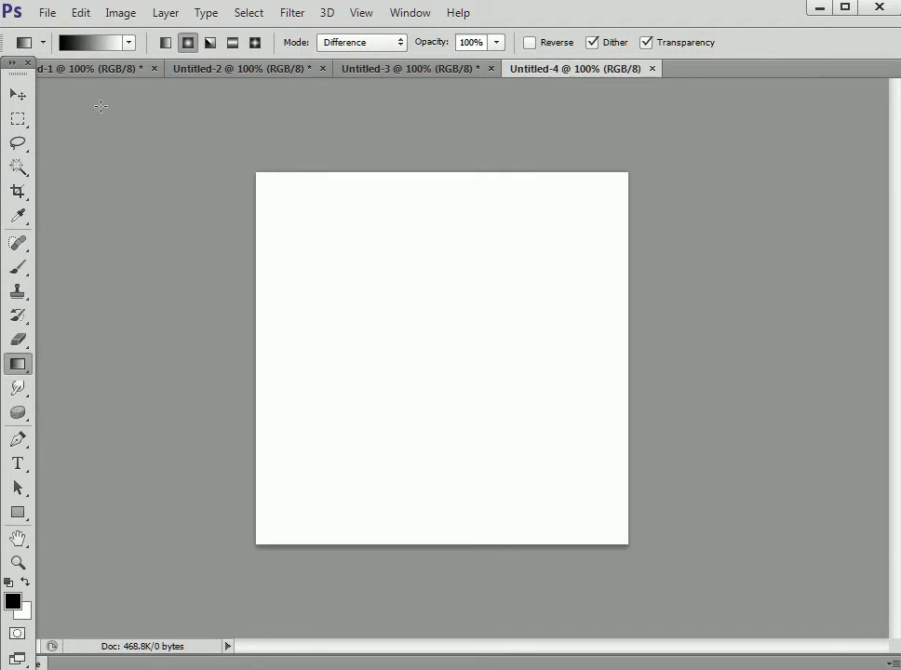
Step: Edit the black-to-white gradient and add a white colour stop at the 26% location
{"action": "left_click", "coordinate": [90, 43]}
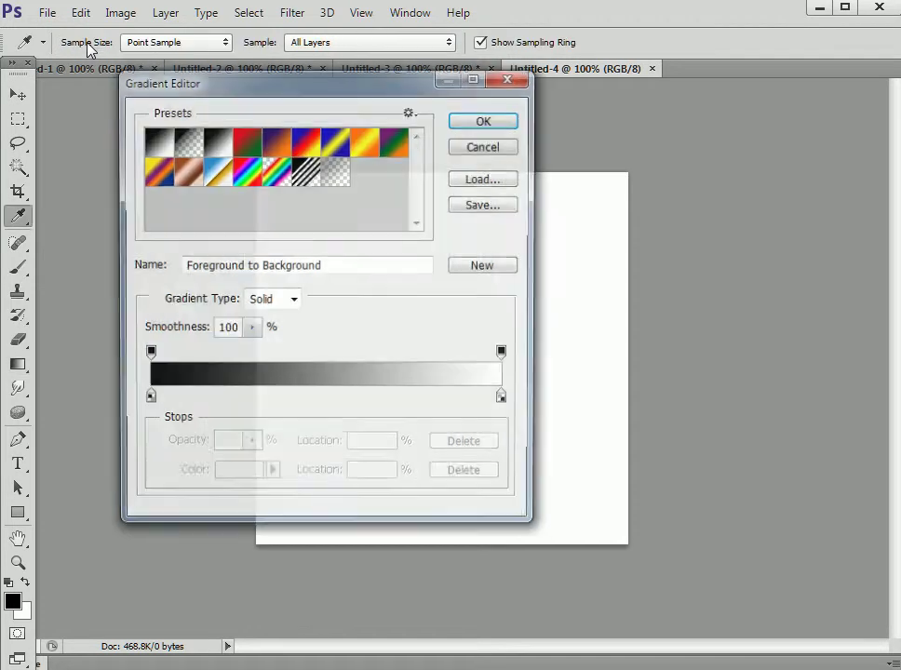
{"action": "left_click", "coordinate": [242, 399]}
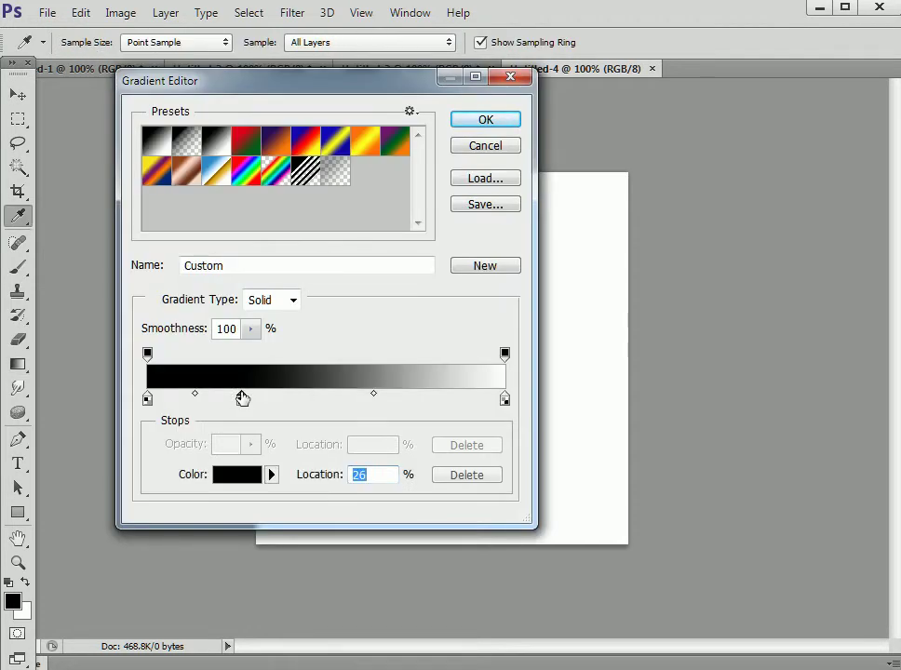
{"action": "double_click", "coordinate": [242, 399]}
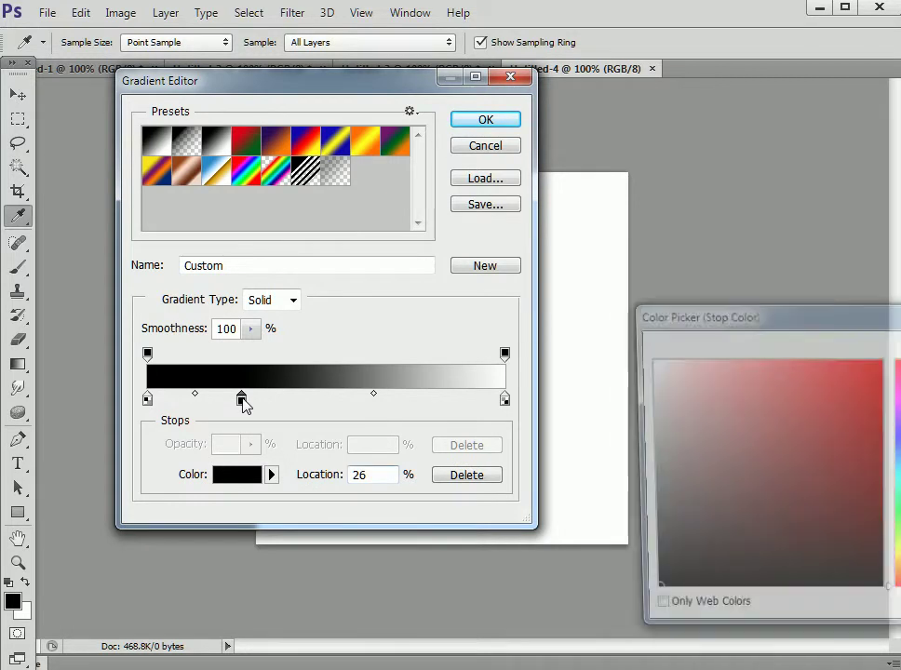
{"action": "left_click_drag", "start_coordinate": [649, 417], "coordinate": [642, 356]}
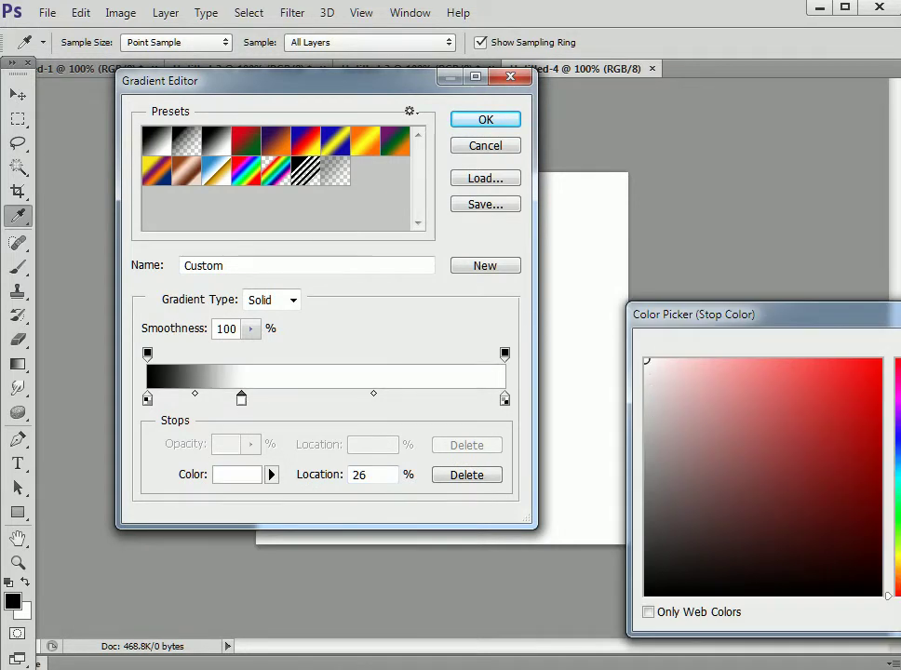
{"action": "key", "text": "Return"}
Step: Add a white stop about three quarters along the gradient and a black stop near its middle, discard the extra 12% stop, and apply the gradient
{"action": "left_click", "coordinate": [411, 399]}
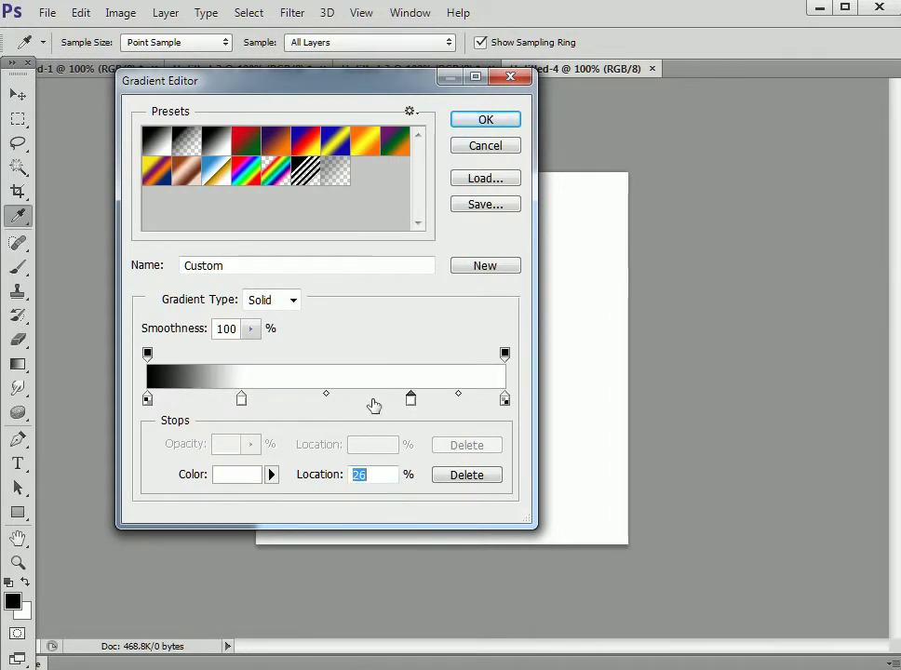
{"action": "left_click", "coordinate": [326, 398]}
{"action": "double_click", "coordinate": [324, 398]}
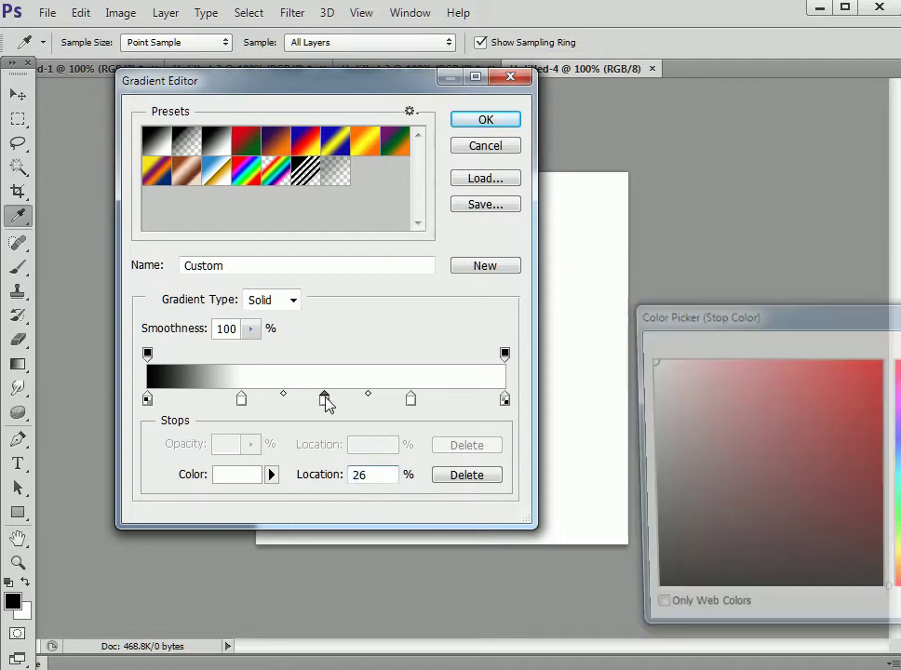
{"action": "left_click_drag", "start_coordinate": [756, 448], "coordinate": [884, 596]}
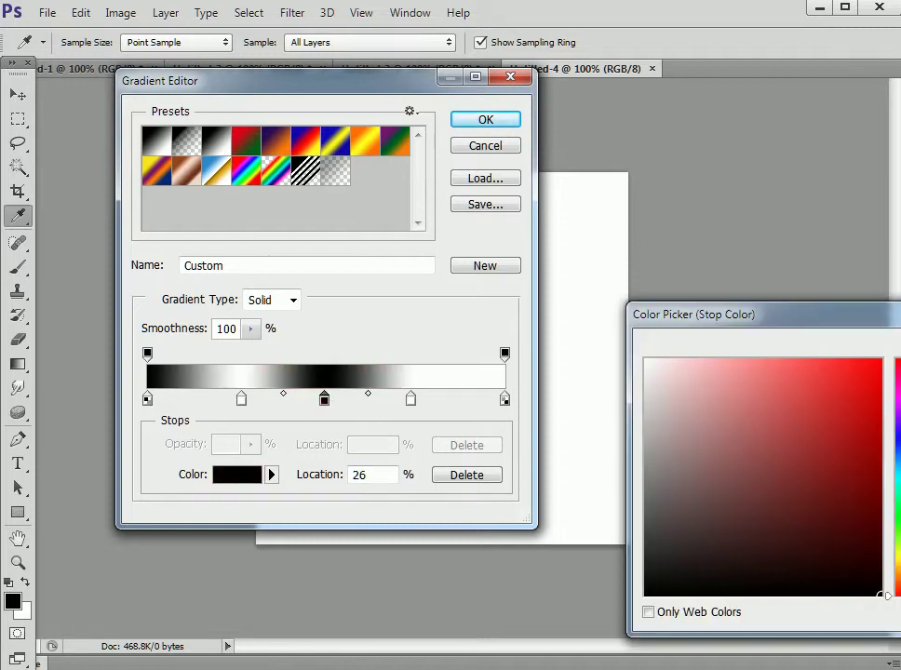
{"action": "key", "text": "Return"}
{"action": "left_click", "coordinate": [191, 400]}
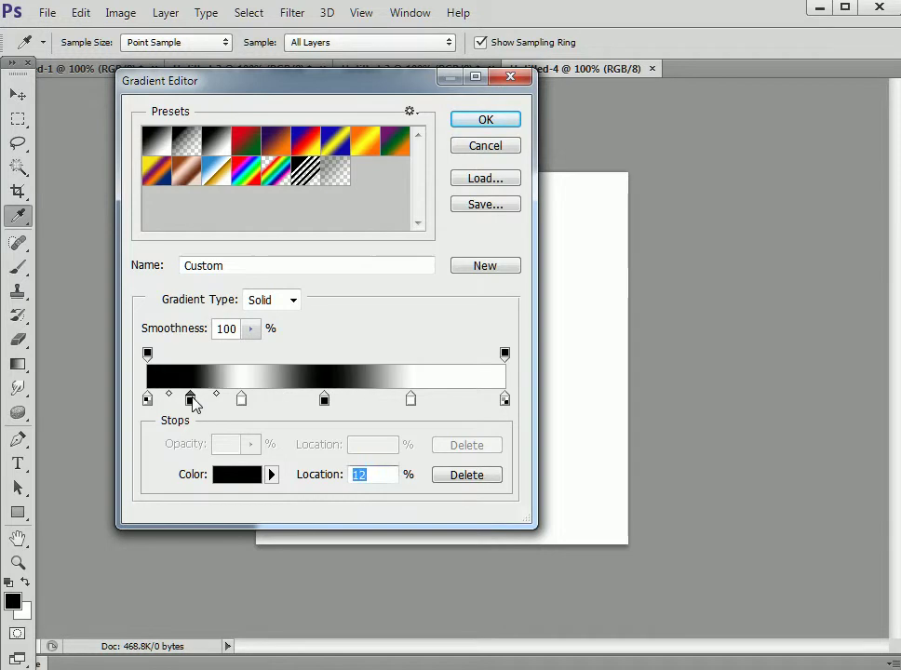
{"action": "left_click_drag", "start_coordinate": [191, 400], "coordinate": [189, 510]}
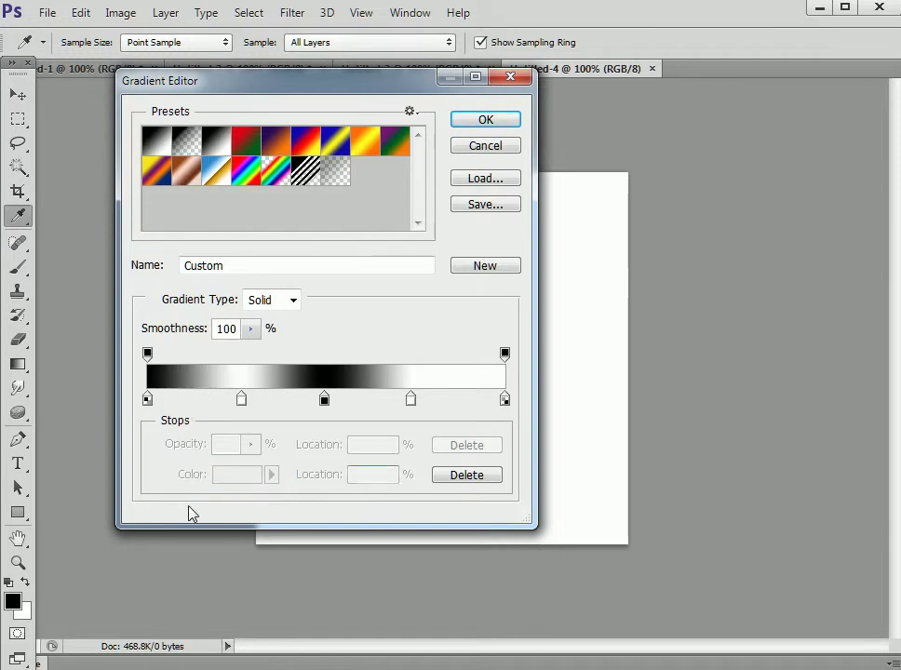
{"action": "left_click", "coordinate": [474, 119]}
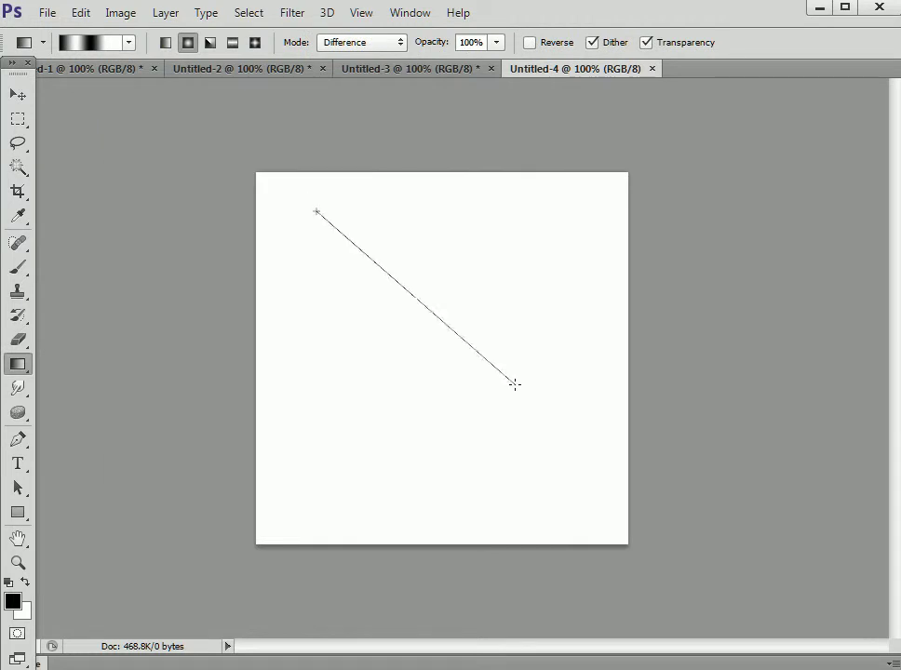
Step: Layer radial gradients in Difference mode on the fourth canvas using the custom striped black-and-white gradient
{"action": "left_click_drag", "start_coordinate": [504, 374], "coordinate": [507, 377]}
{"action": "mouse_move", "coordinate": [515, 307]}
{"action": "left_mouse_down"}
{"action": "mouse_move", "coordinate": [324, 272]}
{"action": "mouse_move", "coordinate": [491, 400]}
{"action": "left_mouse_up"}
{"action": "left_click_drag", "start_coordinate": [493, 284], "coordinate": [411, 437]}
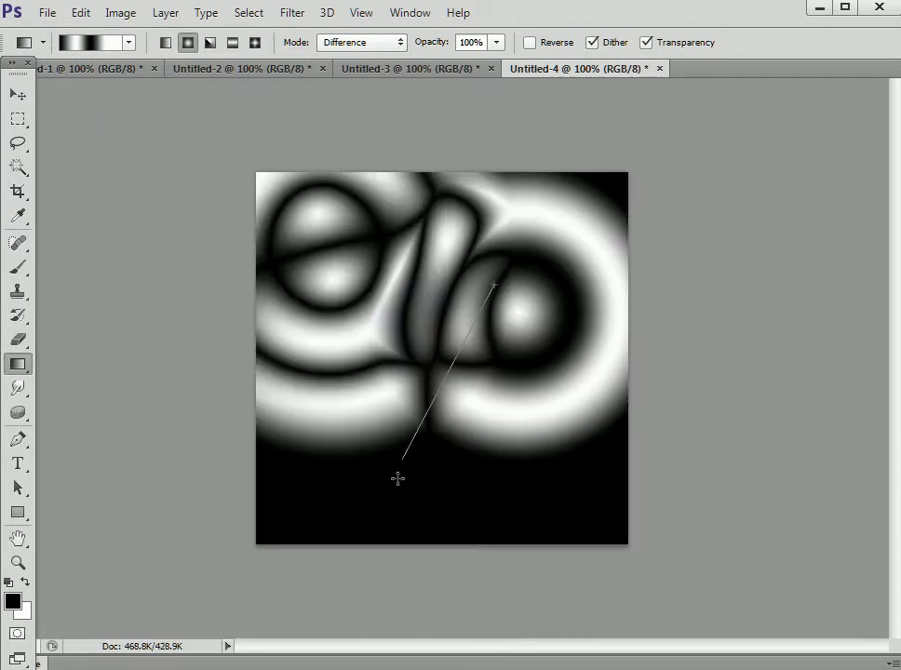
{"action": "left_click_drag", "start_coordinate": [320, 333], "coordinate": [438, 570]}
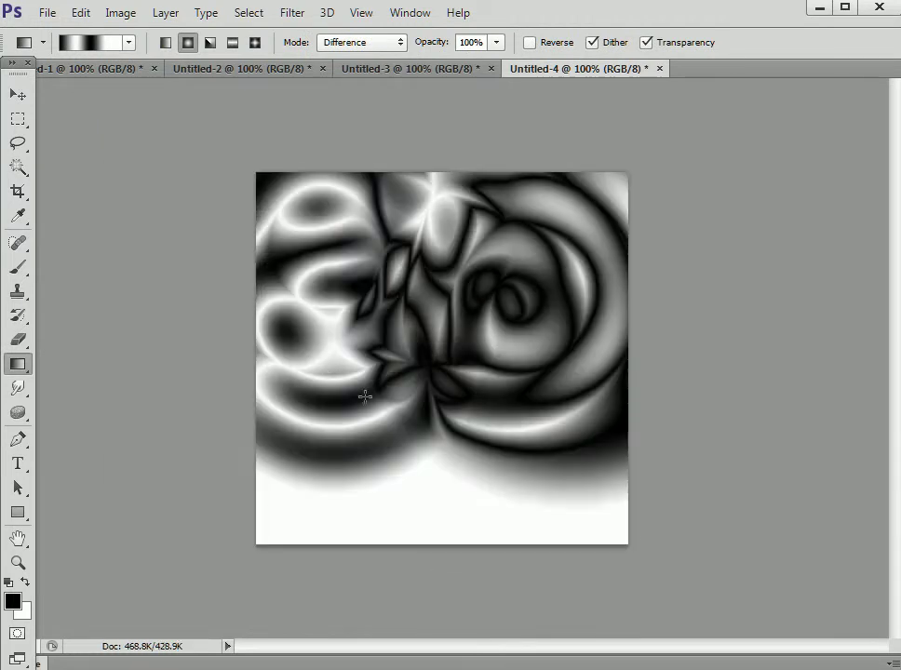
{"action": "left_click_drag", "start_coordinate": [324, 371], "coordinate": [570, 536]}
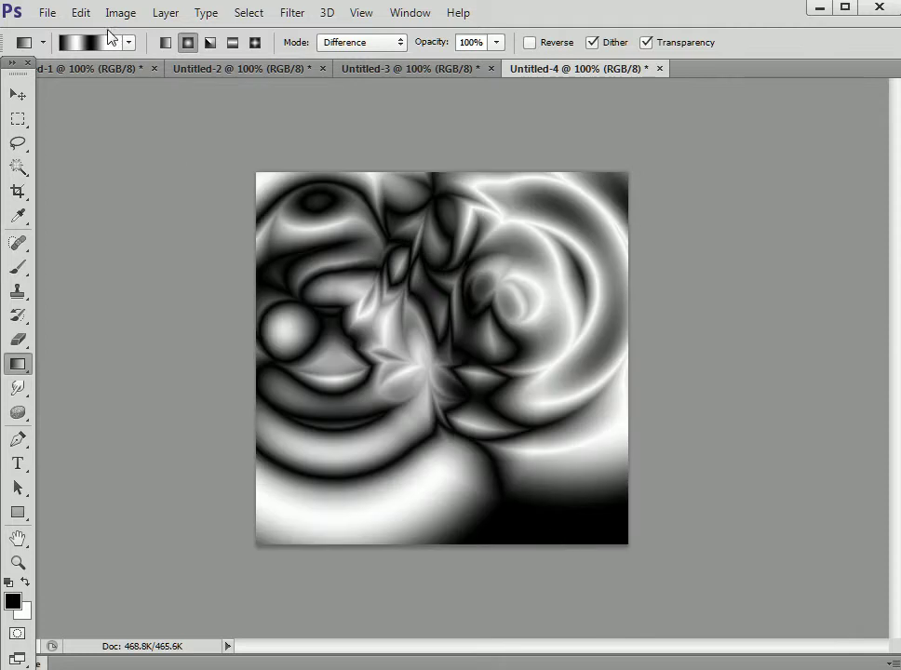
Step: Create a fifth blank document with the same 400 × 400 pixel, 72 pixels/inch settings
{"action": "left_click", "coordinate": [44, 14]}
{"action": "left_click", "coordinate": [46, 34]}
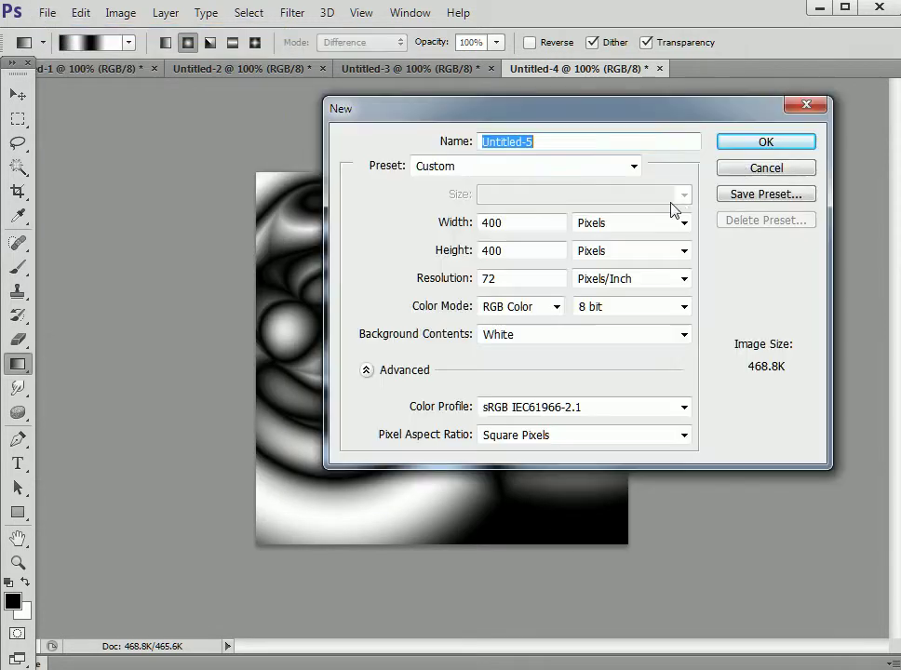
{"action": "left_click", "coordinate": [749, 146]}
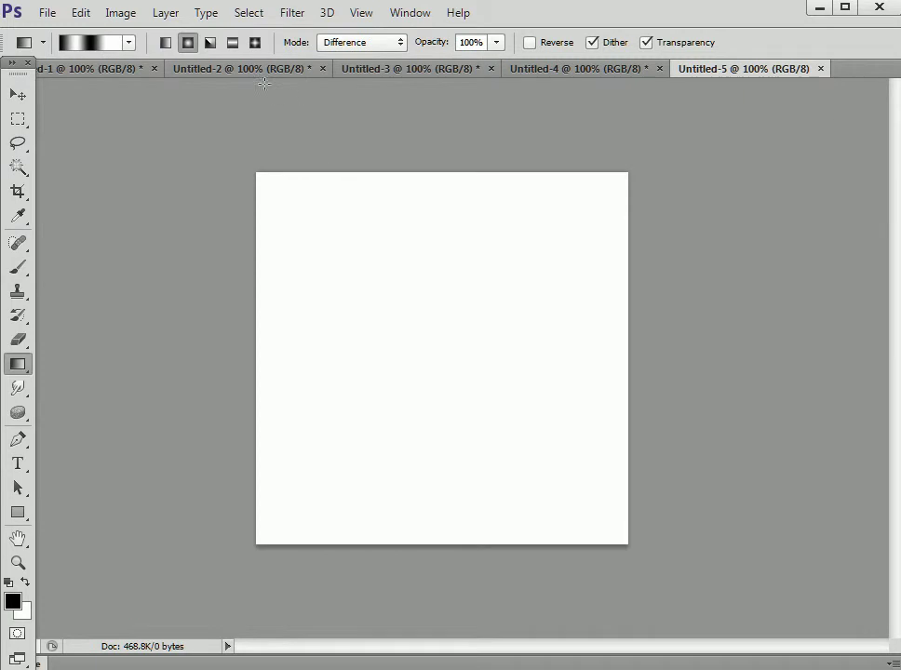
Step: Layer diamond gradients in Difference mode on the fifth canvas with the custom gradient, and finish with the Move tool selected
{"action": "left_click", "coordinate": [255, 42]}
{"action": "left_click_drag", "start_coordinate": [408, 270], "coordinate": [392, 422]}
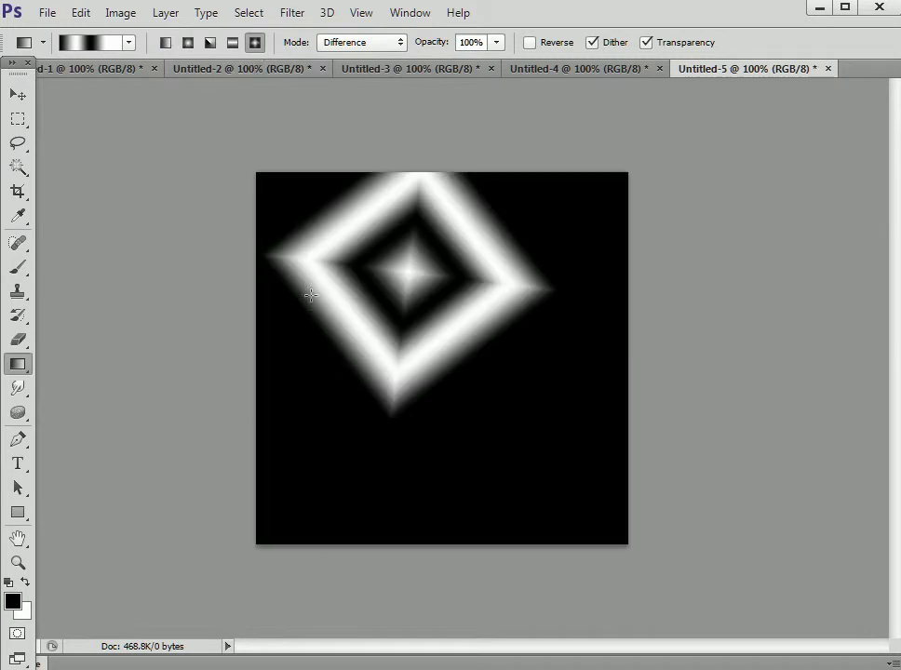
{"action": "left_click_drag", "start_coordinate": [301, 298], "coordinate": [569, 295]}
{"action": "left_click_drag", "start_coordinate": [463, 581], "coordinate": [502, 438]}
{"action": "left_click_drag", "start_coordinate": [302, 346], "coordinate": [544, 521]}
{"action": "left_click_drag", "start_coordinate": [521, 607], "coordinate": [437, 443]}
{"action": "left_click_drag", "start_coordinate": [335, 583], "coordinate": [217, 563]}
{"action": "left_click", "coordinate": [18, 95]}
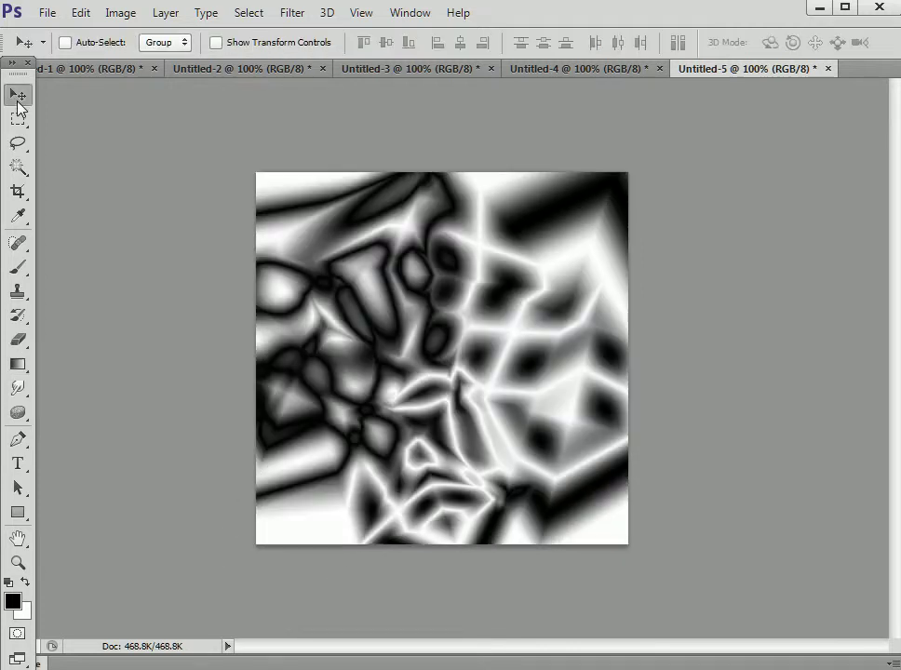
Step: Switch back to the Gradient tool and load the Red, Green preset gradient
{"action": "left_click", "coordinate": [19, 364]}
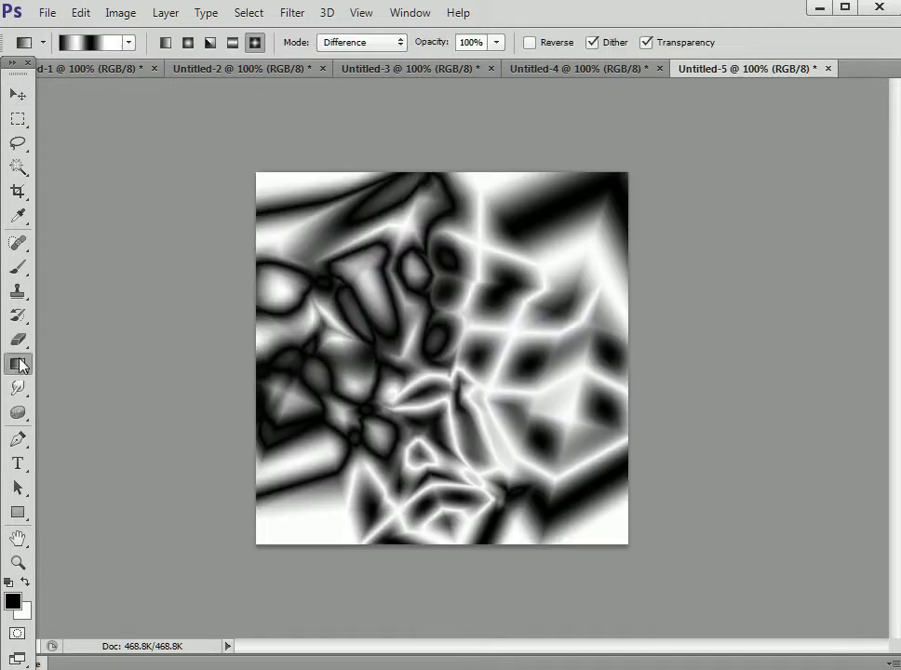
{"action": "left_click", "coordinate": [82, 42]}
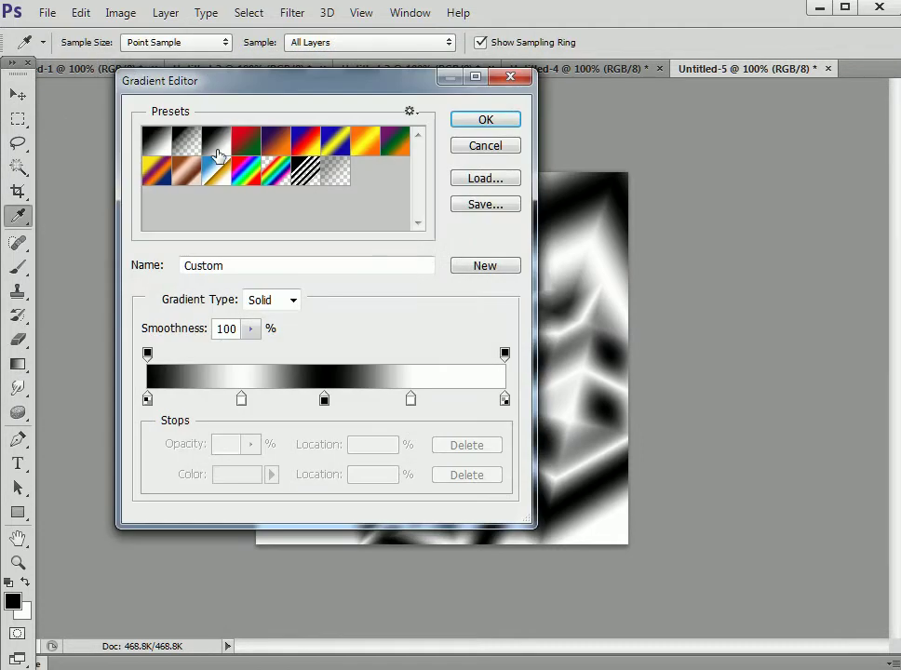
{"action": "left_click", "coordinate": [253, 142]}
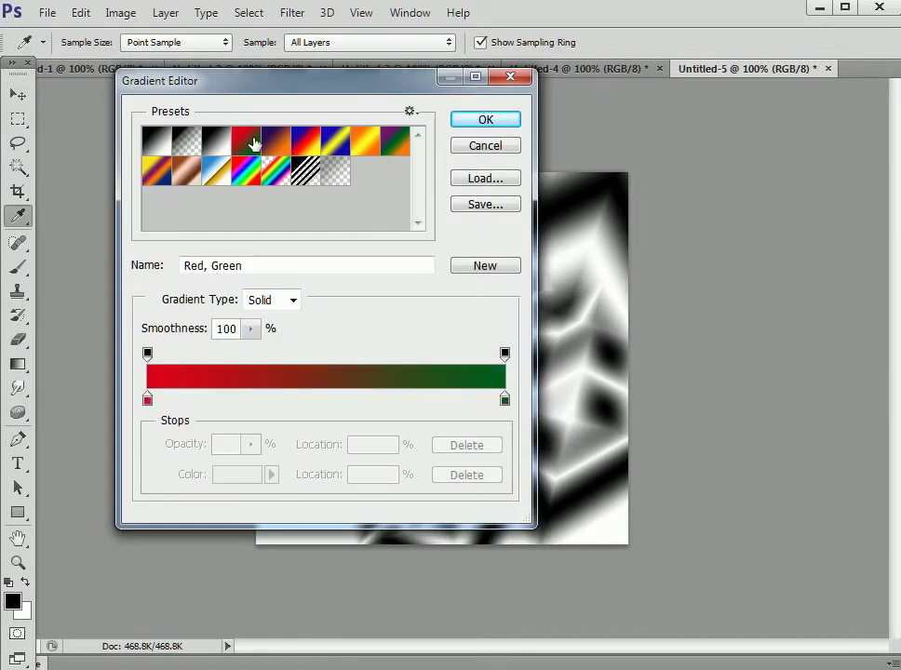
{"action": "left_click", "coordinate": [471, 119]}
Step: Create a sixth blank document, 400 × 400 pixels at 72 pixels/inch with a white background
{"action": "left_click", "coordinate": [46, 13]}
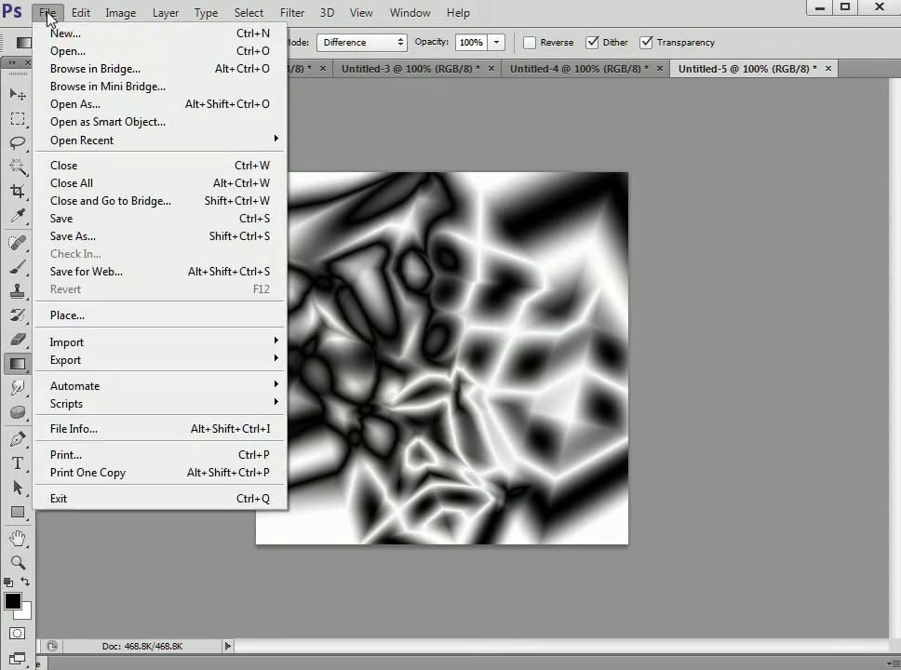
{"action": "left_click", "coordinate": [65, 33]}
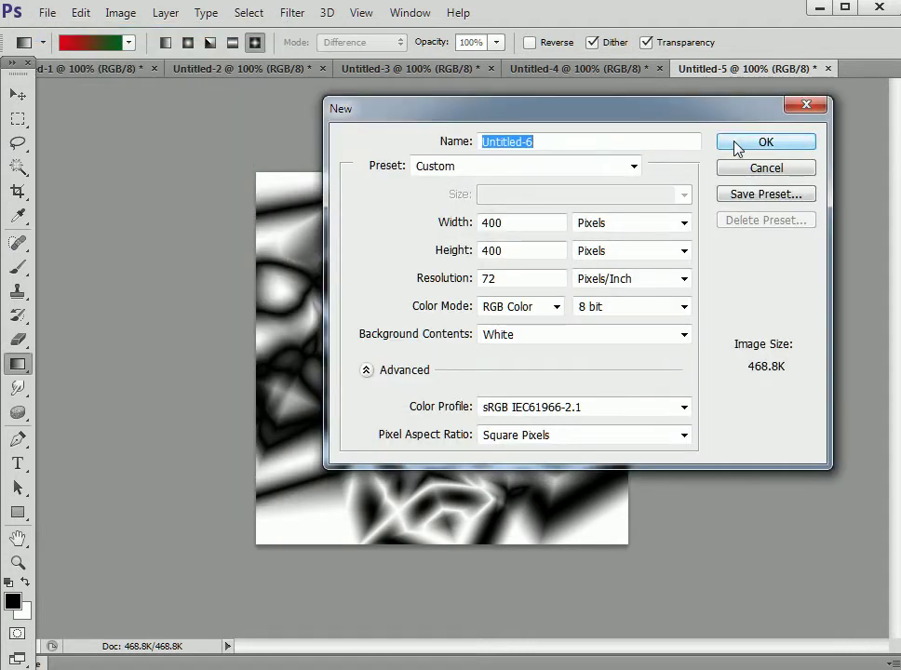
{"action": "left_click", "coordinate": [736, 144]}
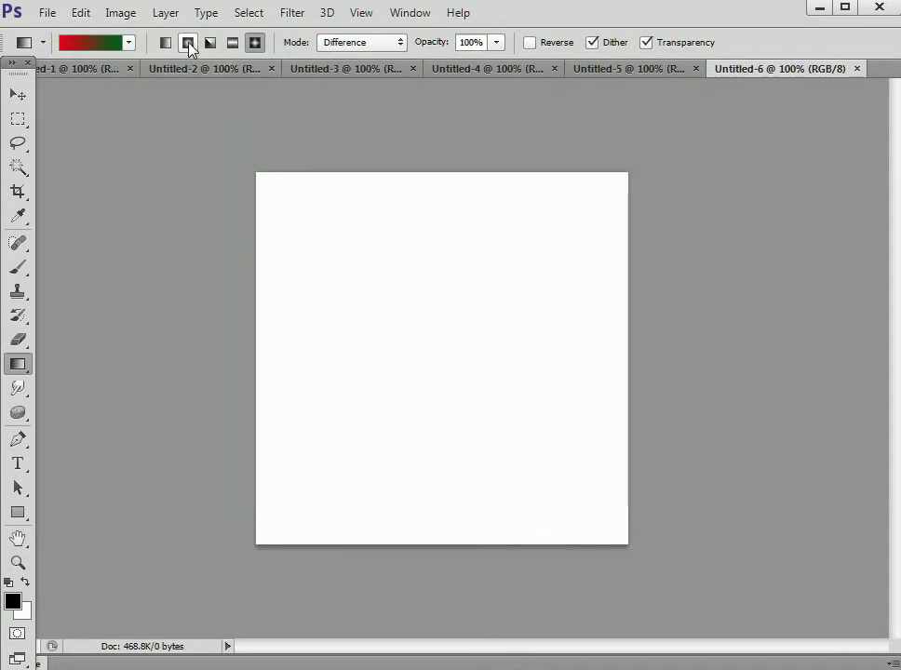
Step: Layer radial red-green gradients in Difference mode across the sixth canvas in varied directions
{"action": "left_click", "coordinate": [189, 43]}
{"action": "left_click_drag", "start_coordinate": [365, 253], "coordinate": [491, 365]}
{"action": "left_click_drag", "start_coordinate": [519, 251], "coordinate": [476, 352]}
{"action": "left_click_drag", "start_coordinate": [502, 292], "coordinate": [445, 500]}
{"action": "left_click_drag", "start_coordinate": [346, 367], "coordinate": [452, 479]}
{"action": "left_click_drag", "start_coordinate": [541, 296], "coordinate": [284, 370]}
{"action": "left_click_drag", "start_coordinate": [455, 497], "coordinate": [83, 164]}
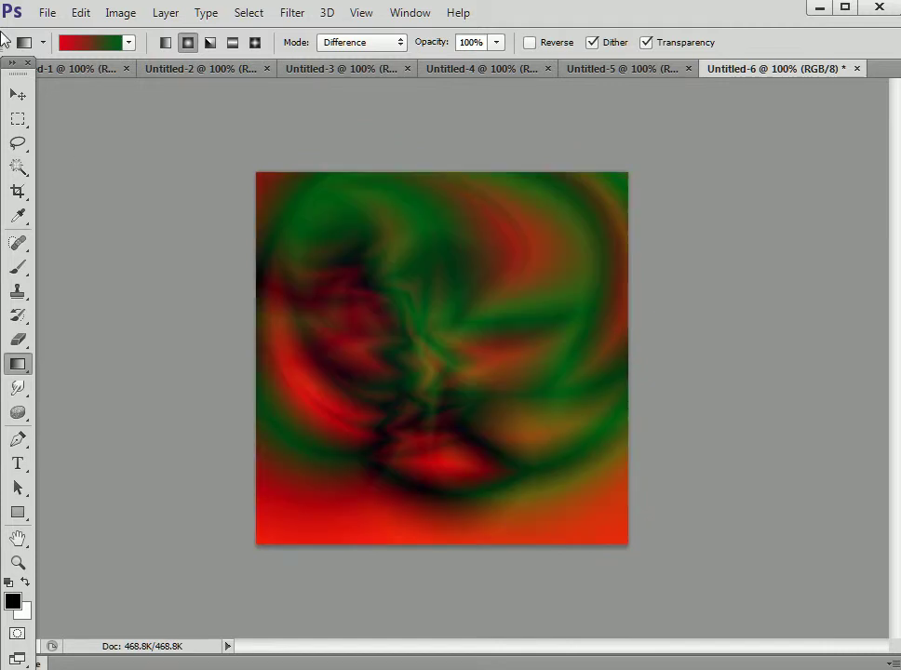
Step: Create a seventh blank document with the same size settings as the previous one
{"action": "left_click", "coordinate": [46, 13]}
{"action": "left_click", "coordinate": [48, 33]}
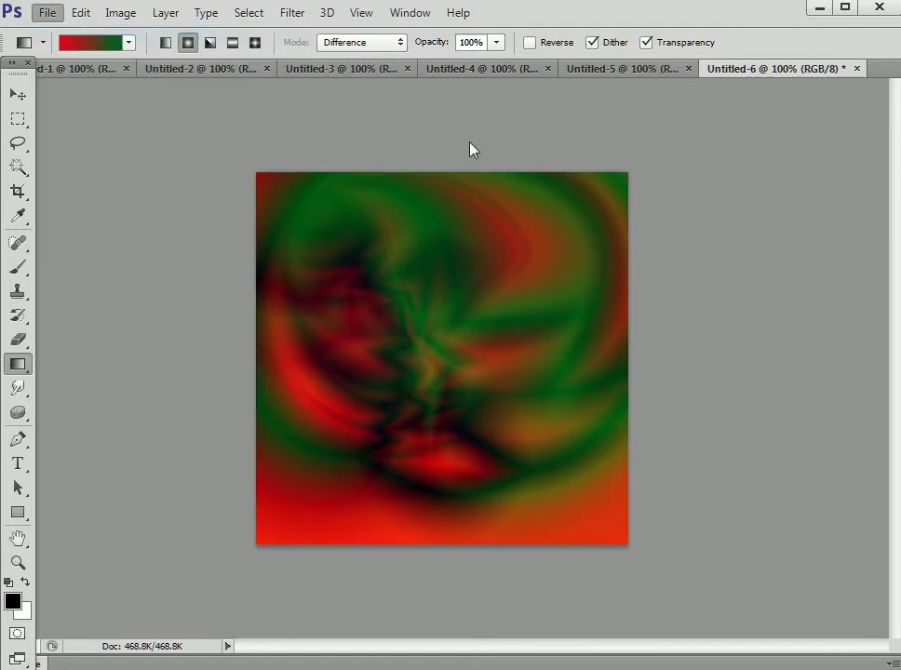
{"action": "left_click", "coordinate": [771, 142]}
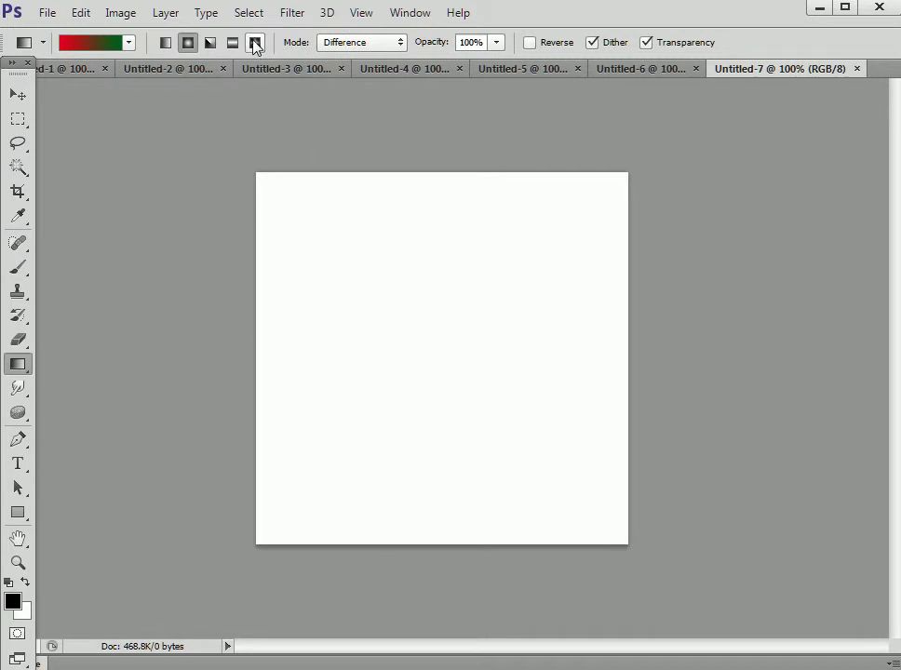
Step: Switch the gradient style to diamond and load the Violet, Green, Orange preset
{"action": "left_click", "coordinate": [255, 42]}
{"action": "left_click", "coordinate": [94, 43]}
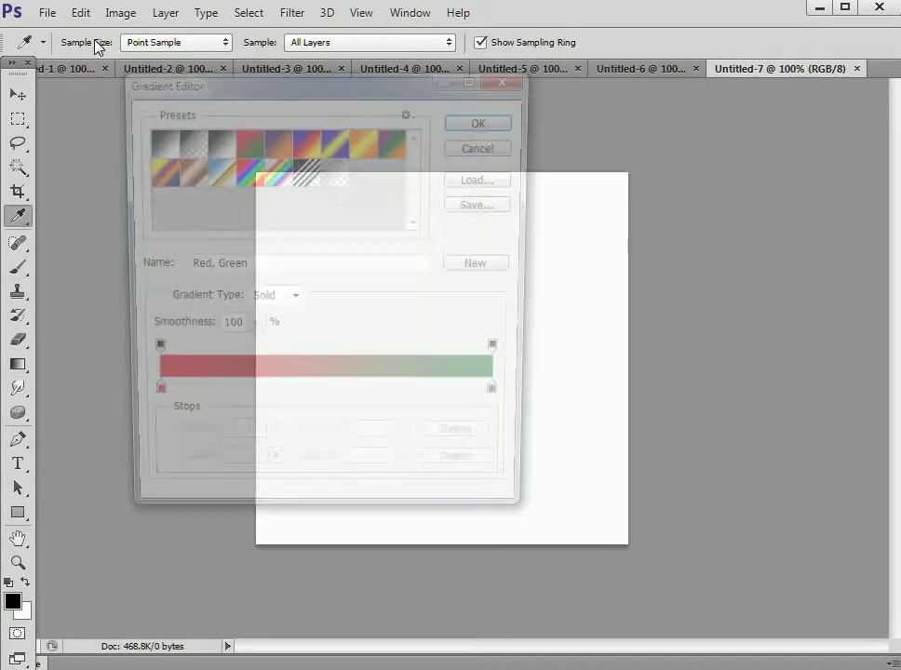
{"action": "left_click", "coordinate": [395, 156]}
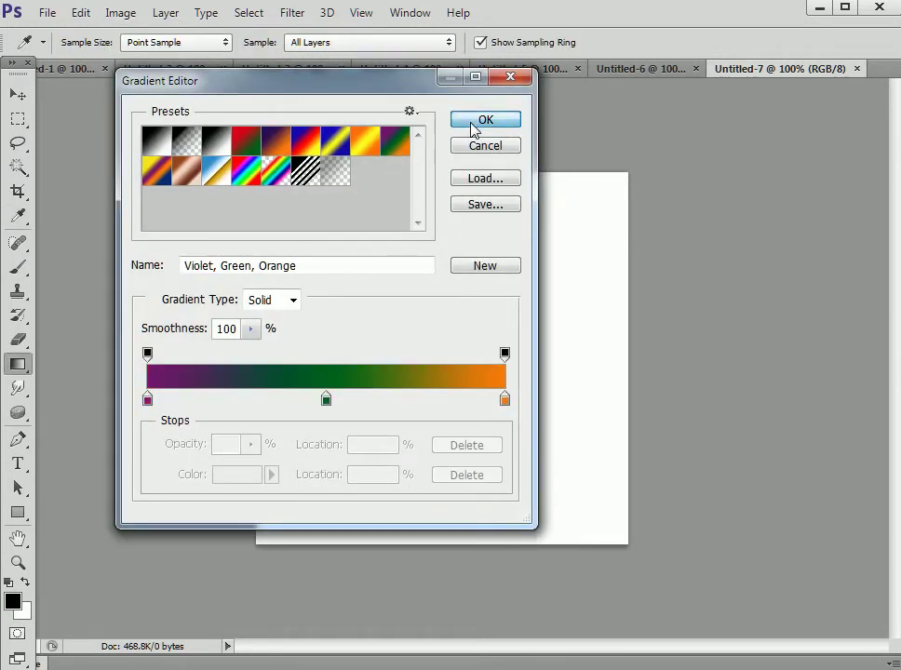
{"action": "left_click", "coordinate": [476, 123]}
Step: Layer diamond violet-green-orange gradients in Difference mode across the seventh canvas, and finish with the Move tool selected
{"action": "left_click_drag", "start_coordinate": [478, 392], "coordinate": [480, 390]}
{"action": "left_click_drag", "start_coordinate": [548, 253], "coordinate": [520, 462]}
{"action": "left_click_drag", "start_coordinate": [468, 550], "coordinate": [468, 549]}
{"action": "left_click_drag", "start_coordinate": [388, 437], "coordinate": [409, 587]}
{"action": "left_click_drag", "start_coordinate": [281, 348], "coordinate": [353, 297]}
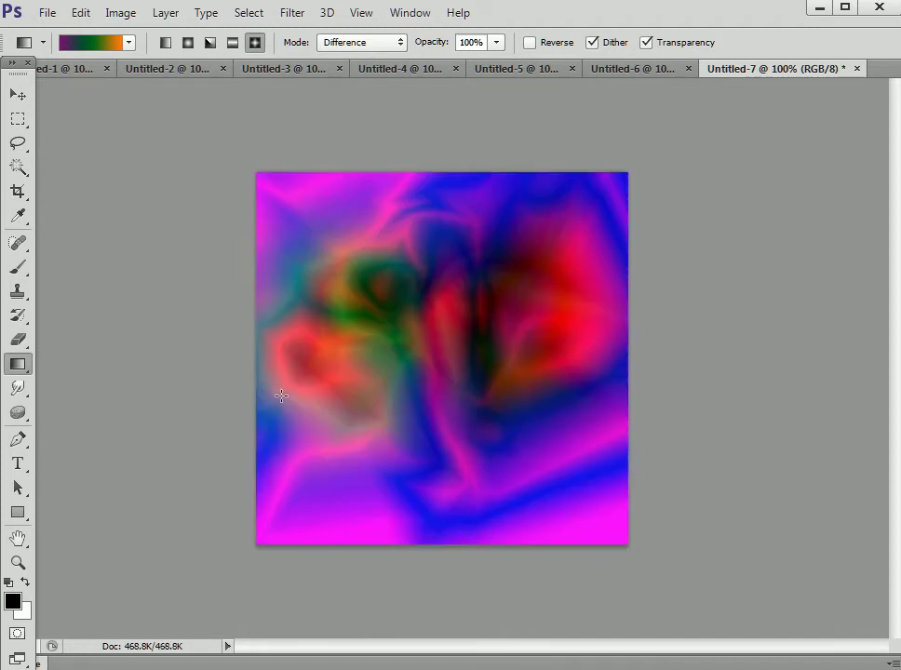
{"action": "left_click_drag", "start_coordinate": [614, 344], "coordinate": [570, 500]}
{"action": "left_click_drag", "start_coordinate": [516, 563], "coordinate": [514, 561]}
{"action": "left_click_drag", "start_coordinate": [322, 428], "coordinate": [609, 534]}
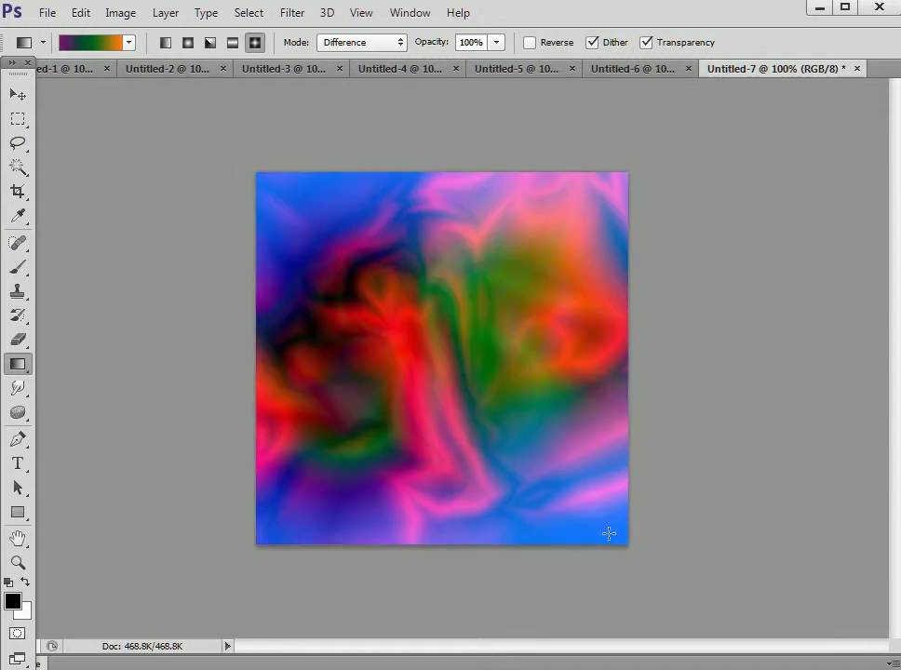
{"action": "left_click", "coordinate": [17, 93]}
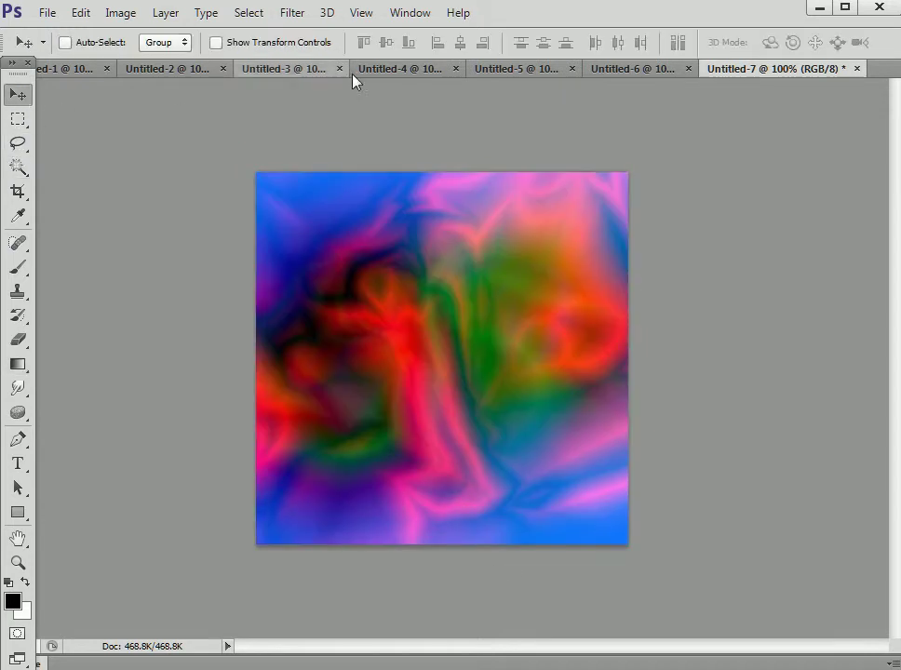
Step: Look through the black-and-white patterns in the open documents from Untitled-5 back to Untitled-1
{"action": "left_click", "coordinate": [502, 71]}
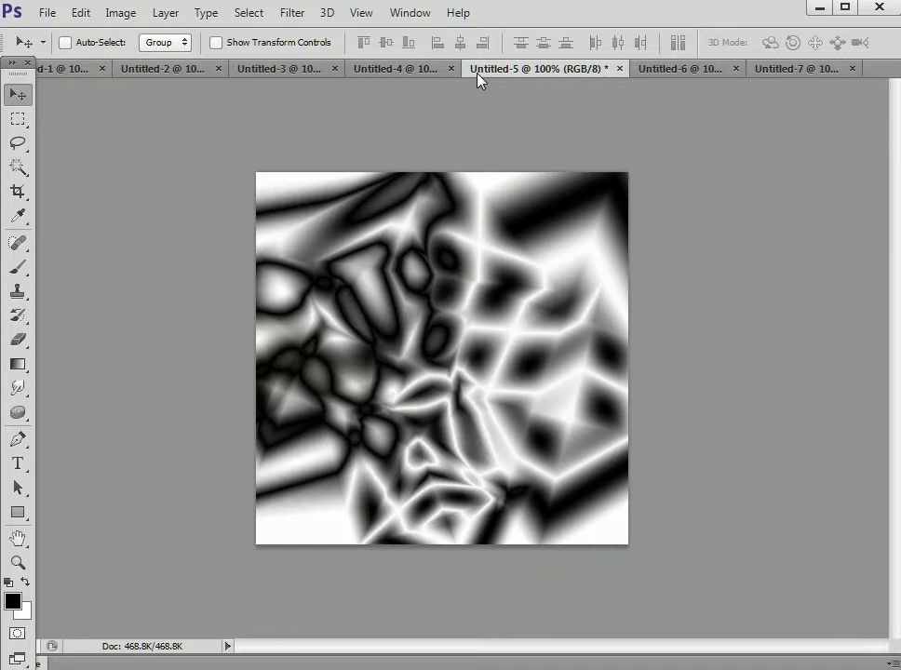
{"action": "left_click", "coordinate": [414, 74]}
{"action": "left_click", "coordinate": [294, 72]}
{"action": "left_click", "coordinate": [185, 73]}
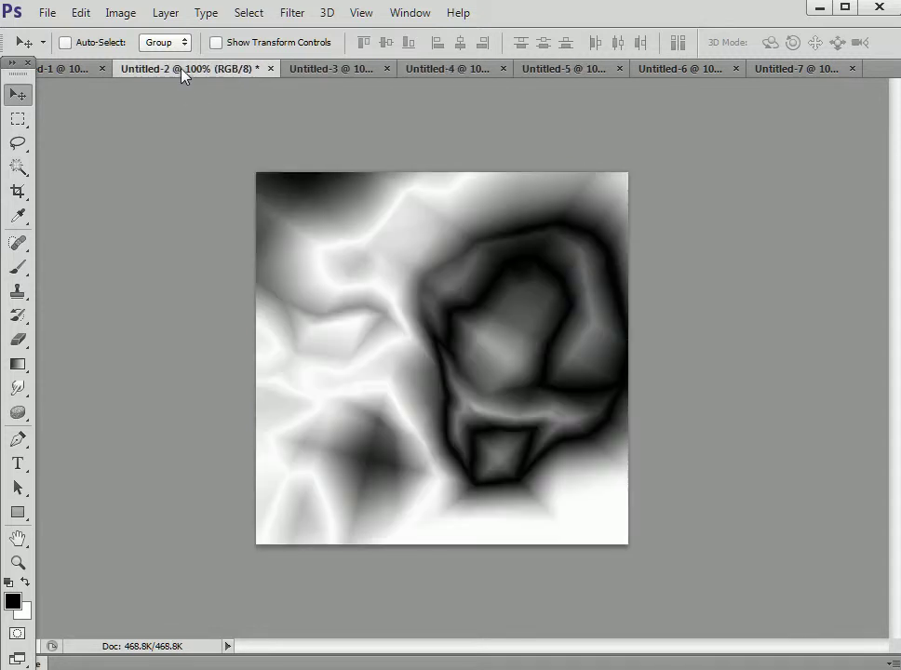
{"action": "left_click", "coordinate": [73, 72]}
Step: Apply the Polar Coordinates filter to the Untitled-3 pattern with the Rectangular to Polar option
{"action": "left_click", "coordinate": [316, 72]}
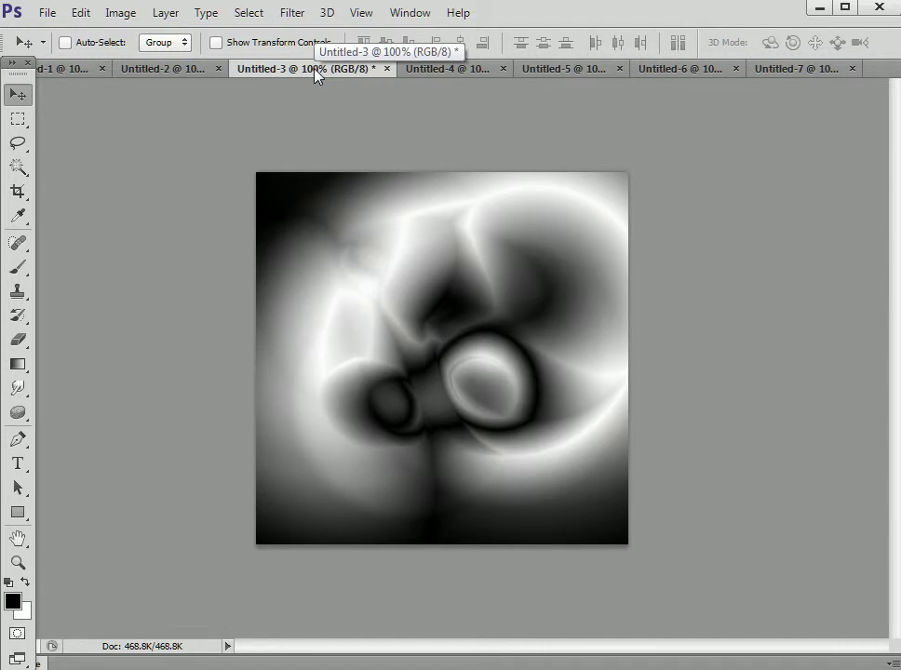
{"action": "left_click", "coordinate": [294, 13]}
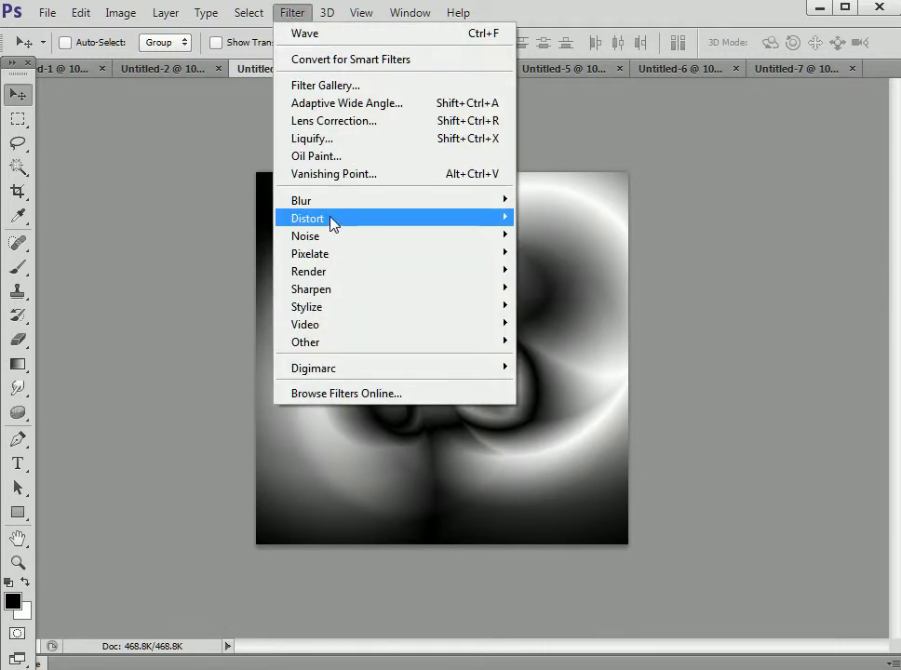
{"action": "mouse_move", "coordinate": [331, 222]}
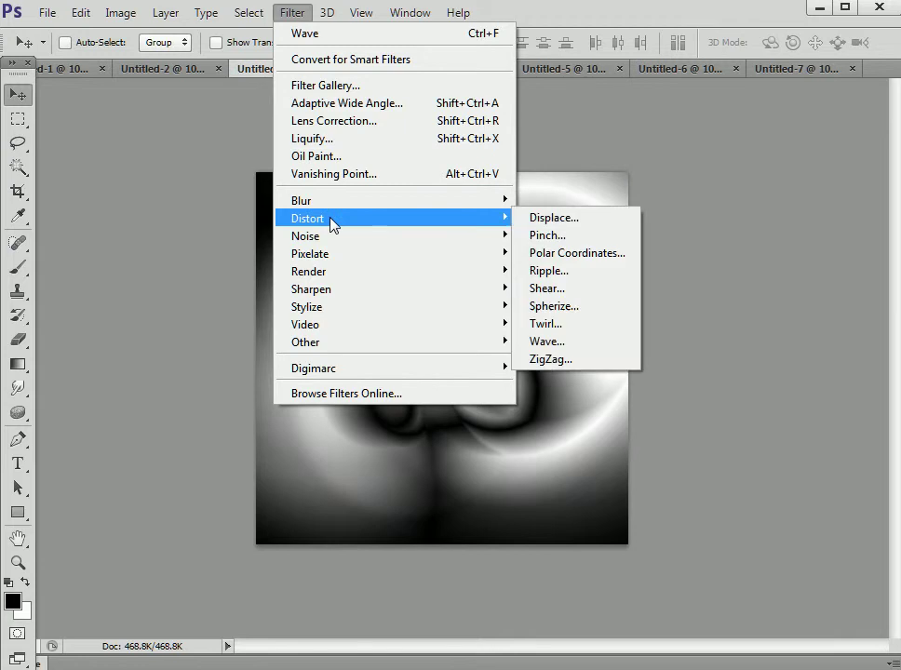
{"action": "left_click", "coordinate": [548, 253]}
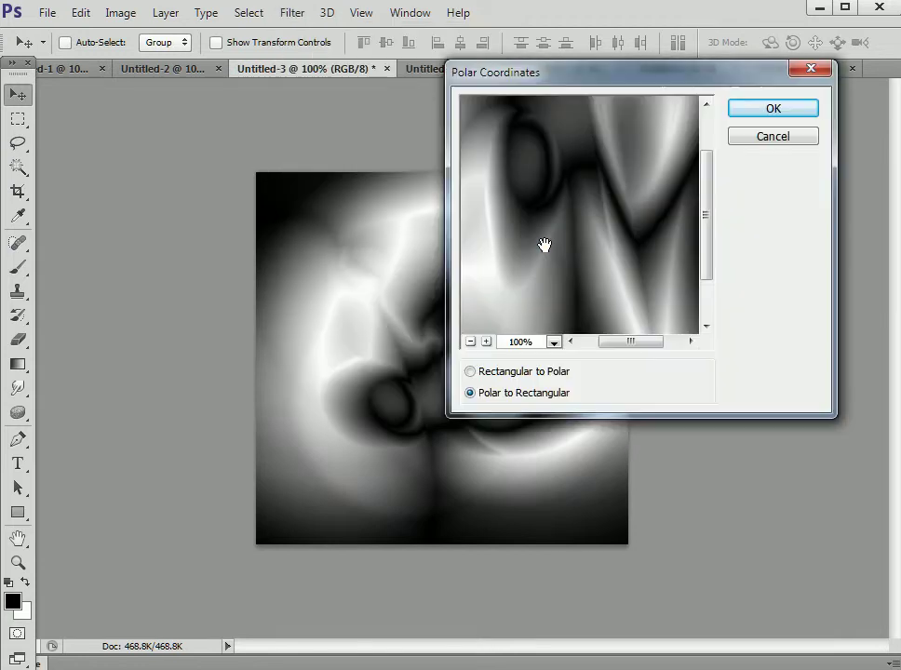
{"action": "left_click", "coordinate": [470, 371]}
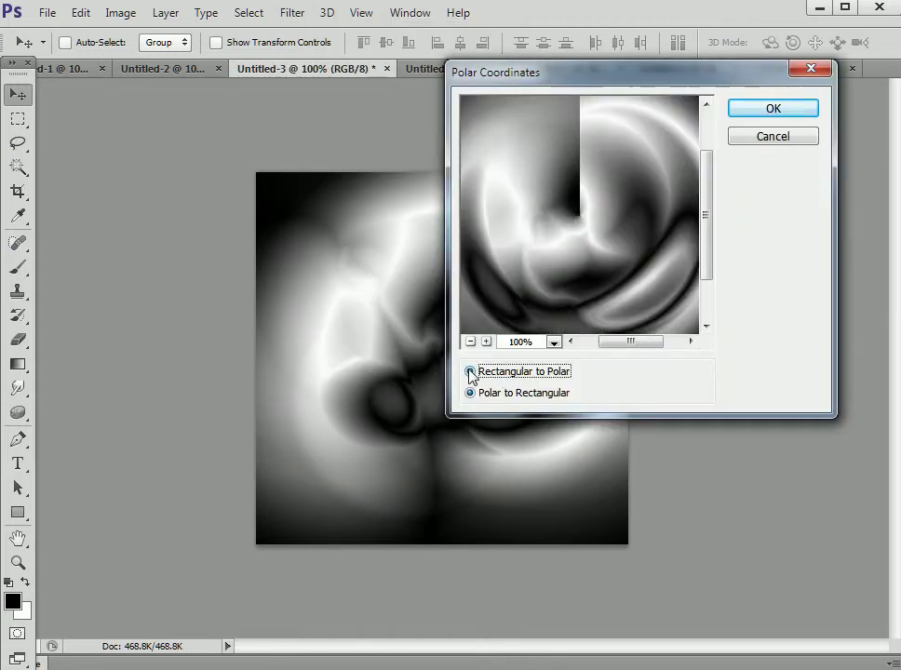
{"action": "left_click", "coordinate": [774, 110]}
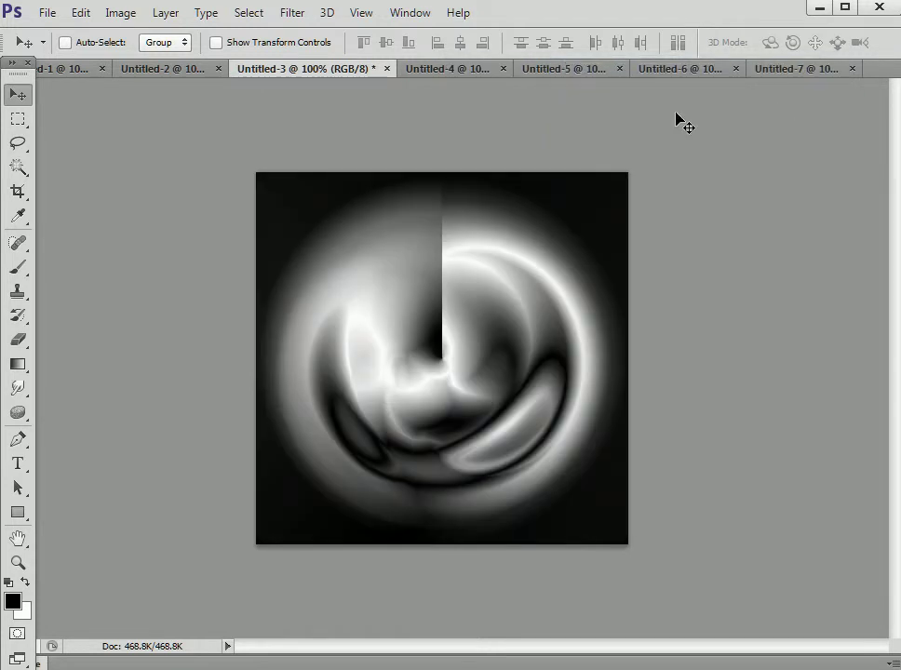
Step: Apply the Wind filter to the circular pattern, using the Wind method from the right
{"action": "left_click", "coordinate": [293, 15]}
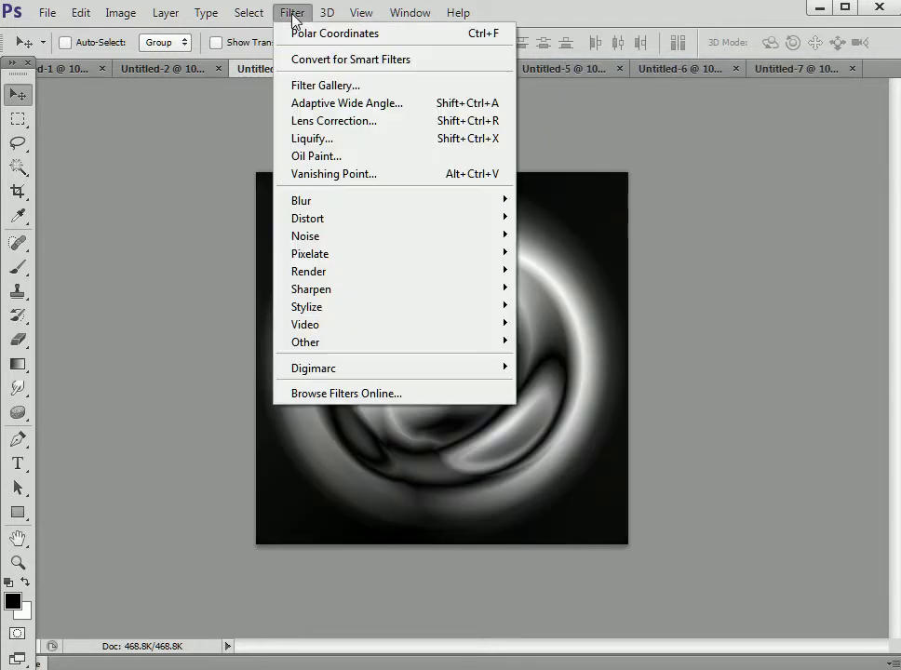
{"action": "mouse_move", "coordinate": [343, 308]}
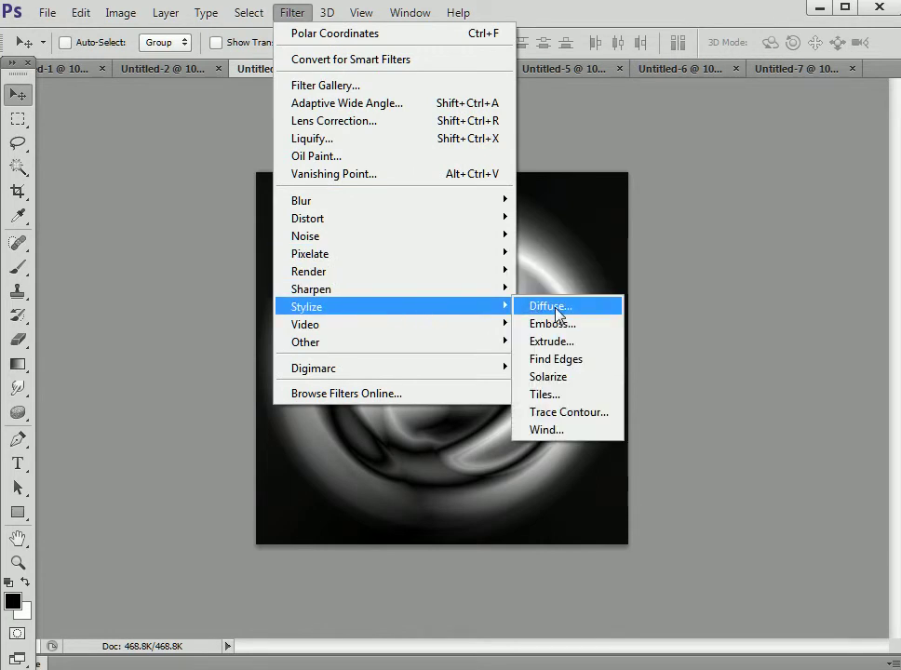
{"action": "left_click", "coordinate": [547, 434]}
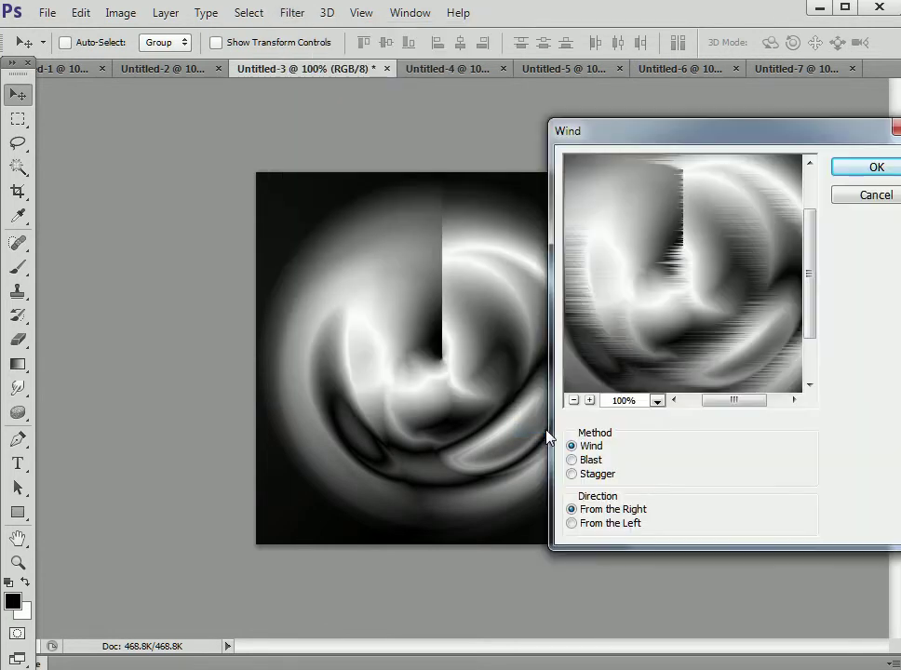
{"action": "left_click", "coordinate": [852, 174]}
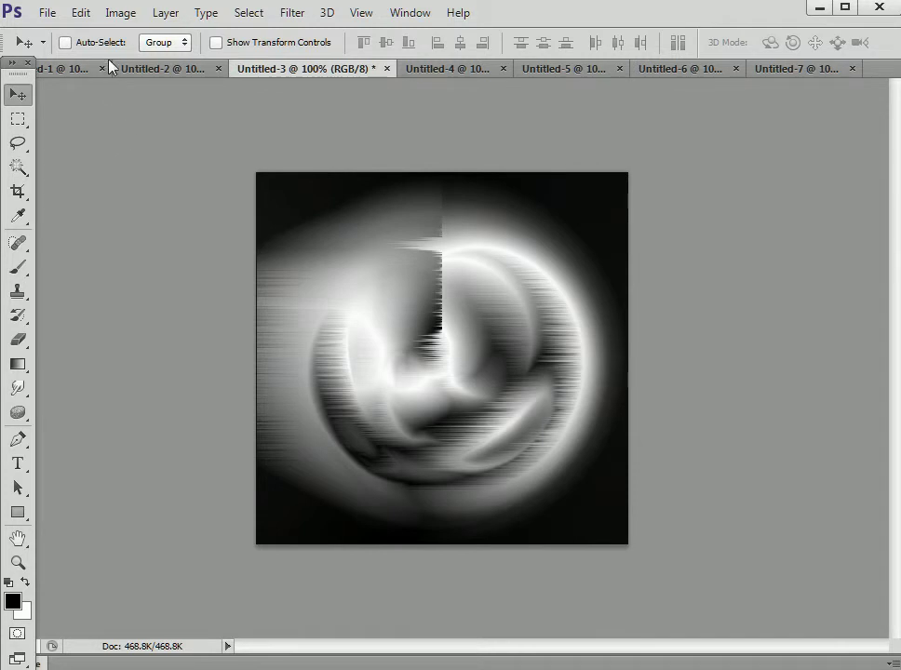
Step: Colorize the pattern blue with Hue/Saturation, using hue 229, saturation 75 and lightness 0
{"action": "left_click", "coordinate": [120, 13]}
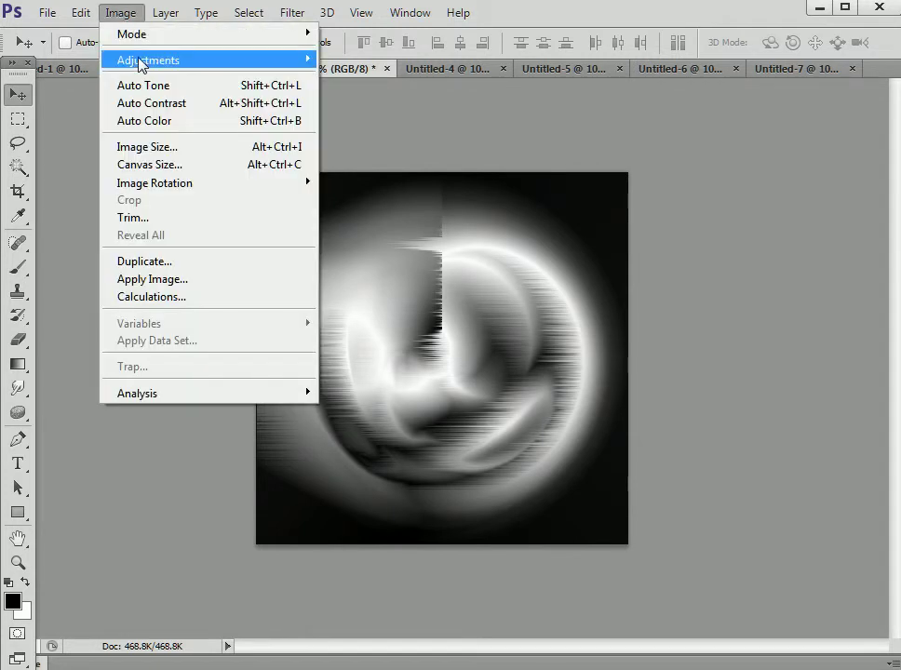
{"action": "mouse_move", "coordinate": [144, 60]}
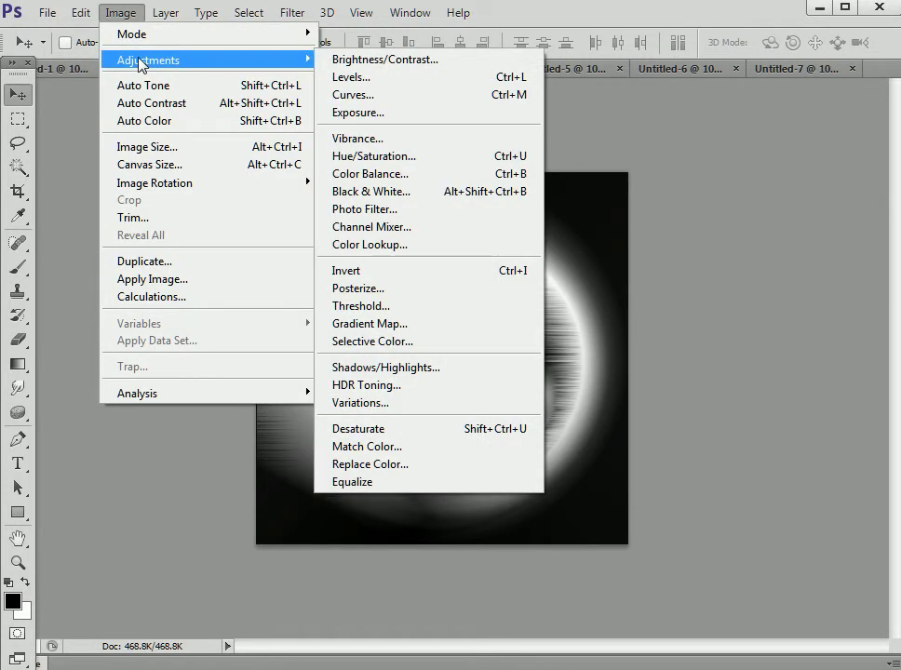
{"action": "left_click", "coordinate": [387, 158]}
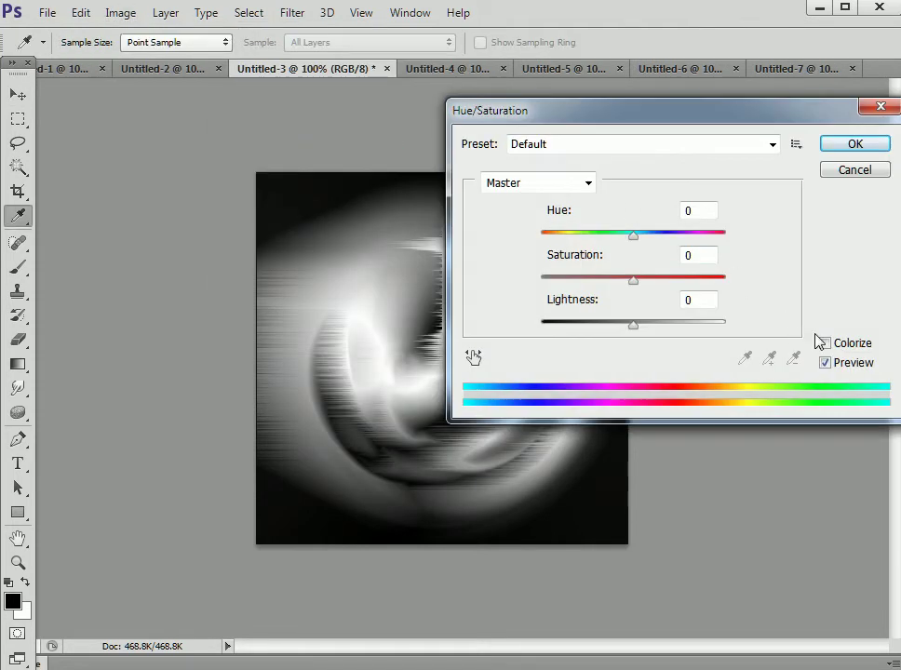
{"action": "left_click", "coordinate": [825, 344]}
{"action": "left_click_drag", "start_coordinate": [587, 279], "coordinate": [679, 287]}
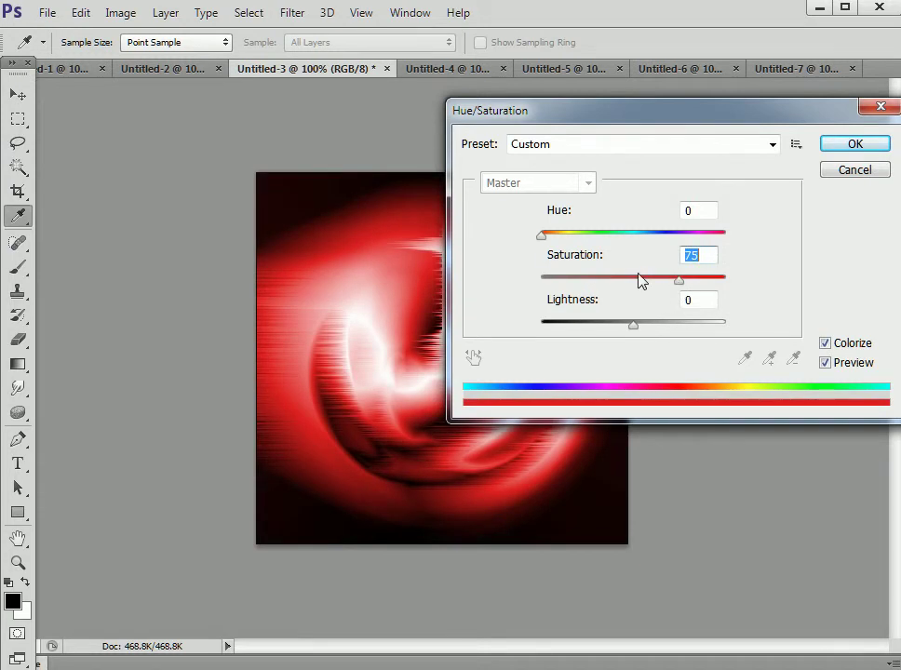
{"action": "left_click_drag", "start_coordinate": [542, 238], "coordinate": [659, 244]}
{"action": "mouse_move", "coordinate": [631, 327]}
{"action": "left_mouse_down"}
{"action": "mouse_move", "coordinate": [571, 325]}
{"action": "mouse_move", "coordinate": [674, 327]}
{"action": "mouse_move", "coordinate": [633, 326]}
{"action": "left_mouse_up"}
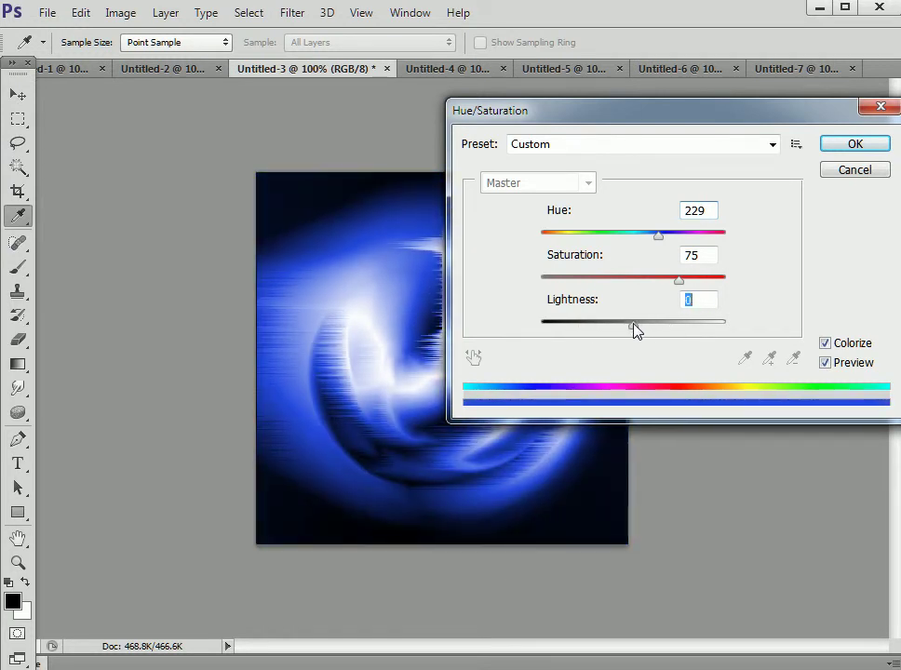
{"action": "left_click", "coordinate": [843, 149]}
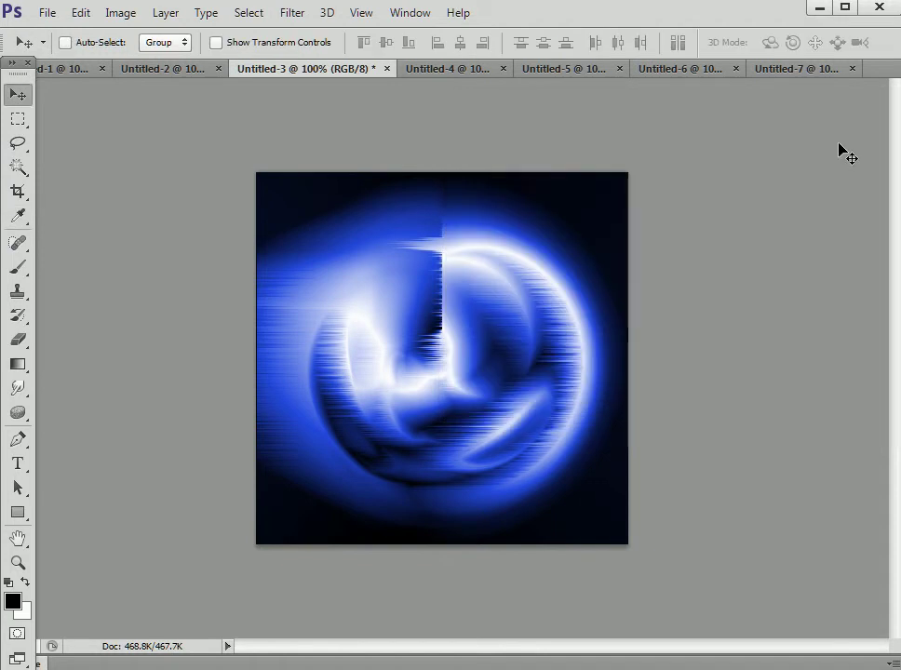
Step: Apply the Polar Coordinates filter to the Untitled-4 pattern with the Polar to Rectangular option
{"action": "left_click", "coordinate": [439, 72]}
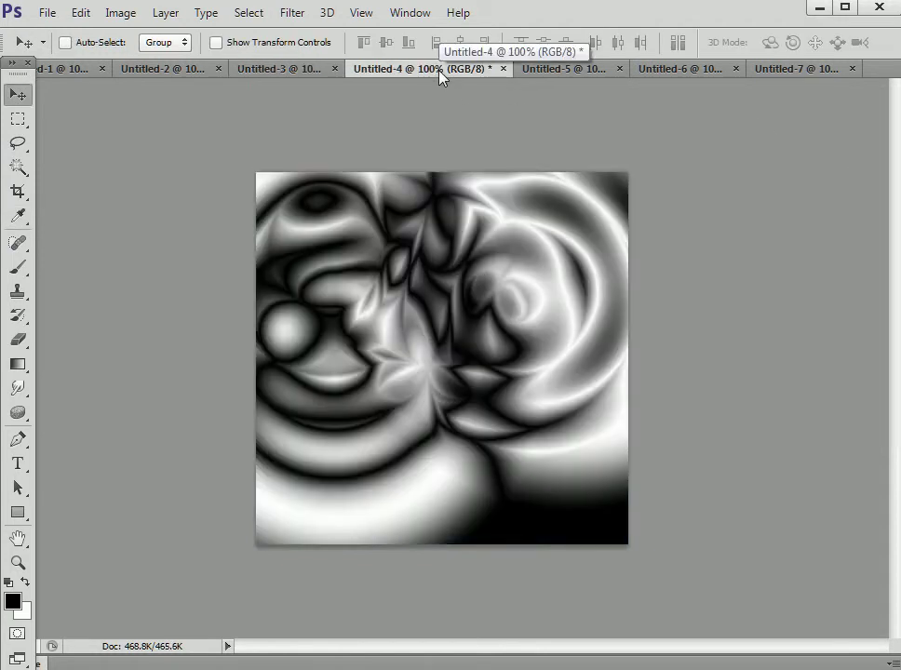
{"action": "left_click", "coordinate": [294, 18]}
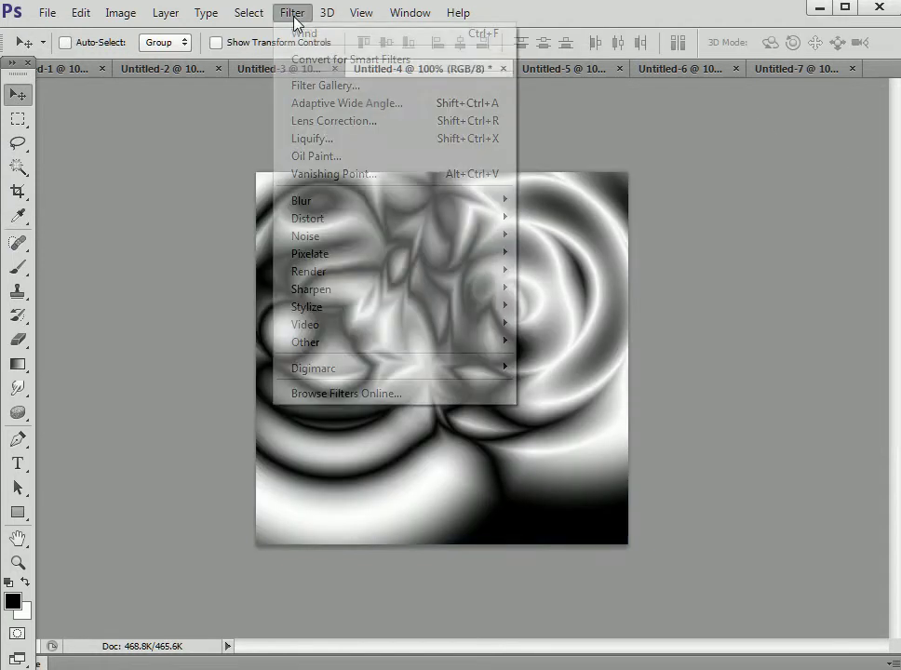
{"action": "mouse_move", "coordinate": [509, 230]}
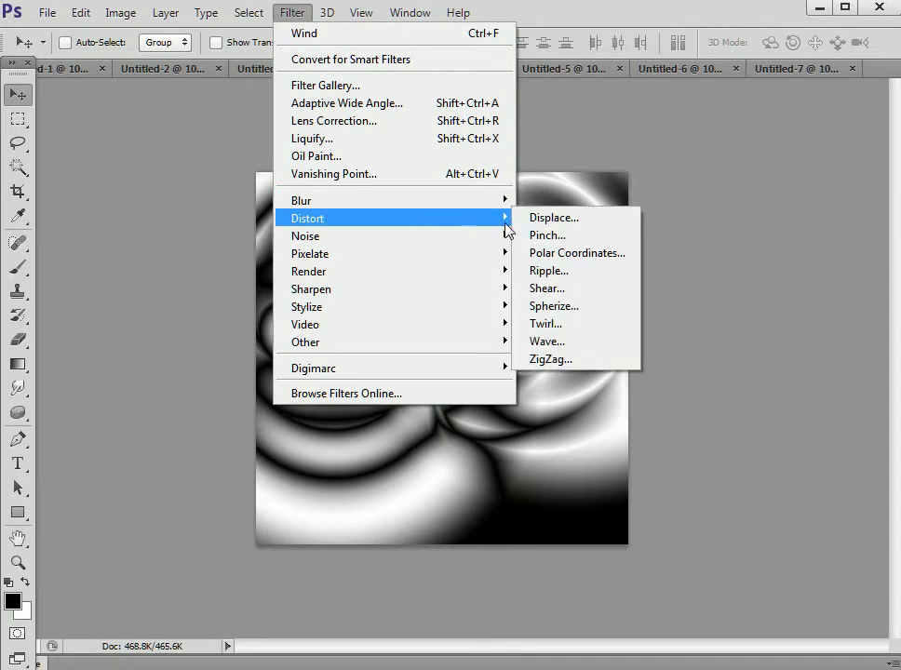
{"action": "left_click", "coordinate": [554, 253]}
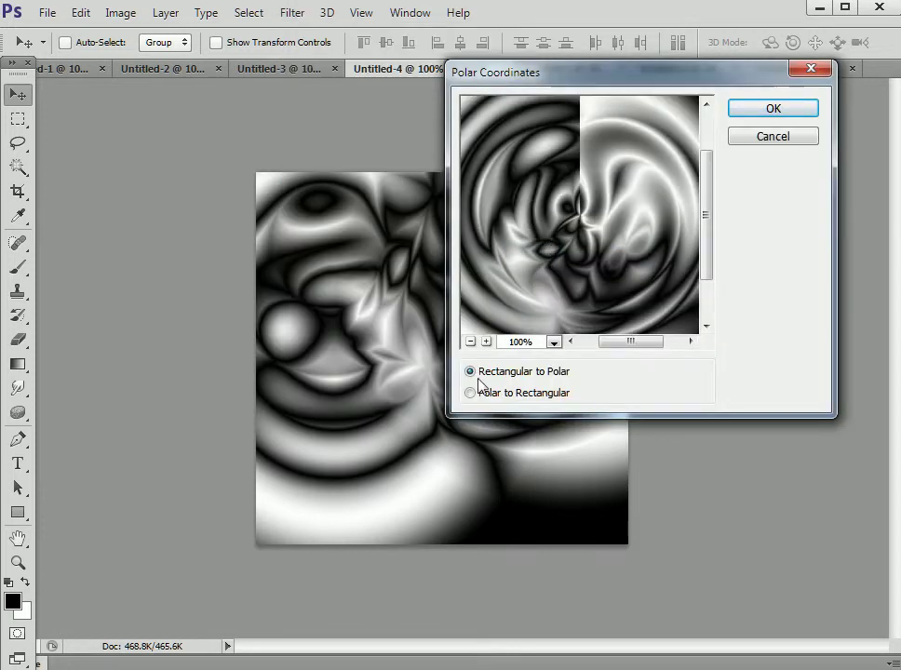
{"action": "left_click", "coordinate": [470, 394]}
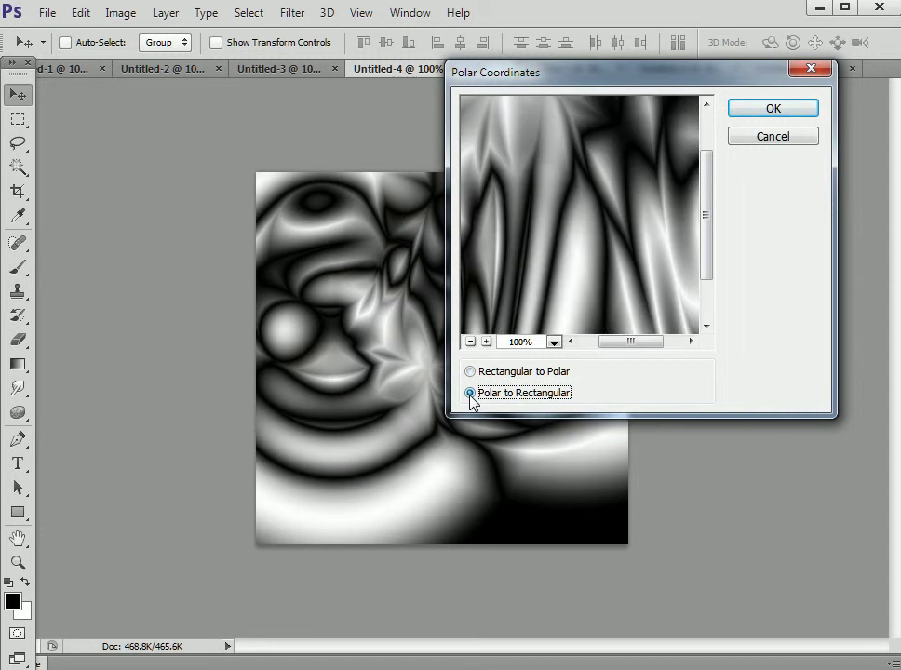
{"action": "left_click", "coordinate": [752, 111]}
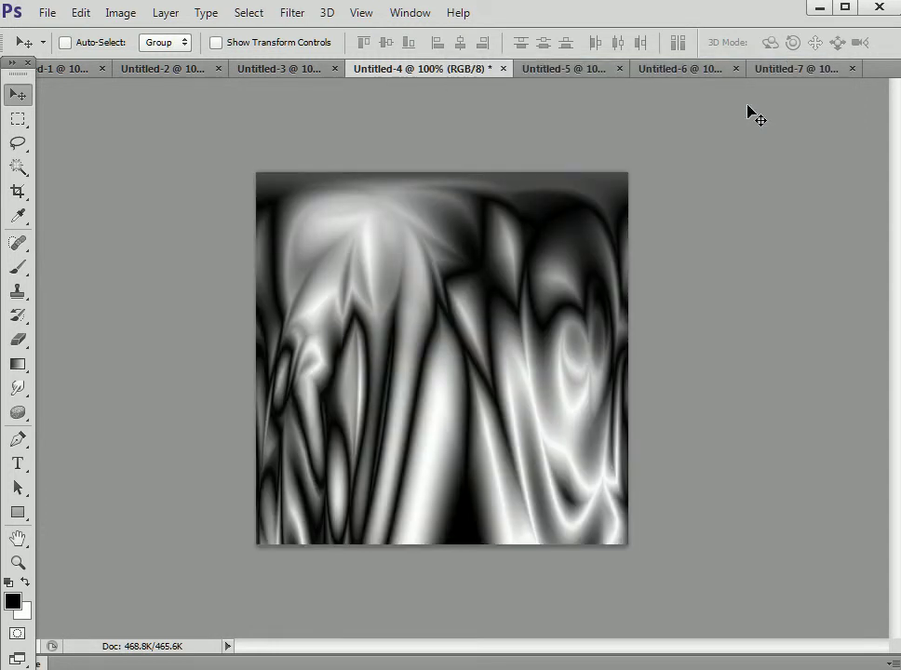
Step: Colorize the Untitled-4 pattern magenta with Hue/Saturation, using hue 296 and a strong saturation
{"action": "left_click", "coordinate": [121, 13]}
{"action": "mouse_move", "coordinate": [127, 59]}
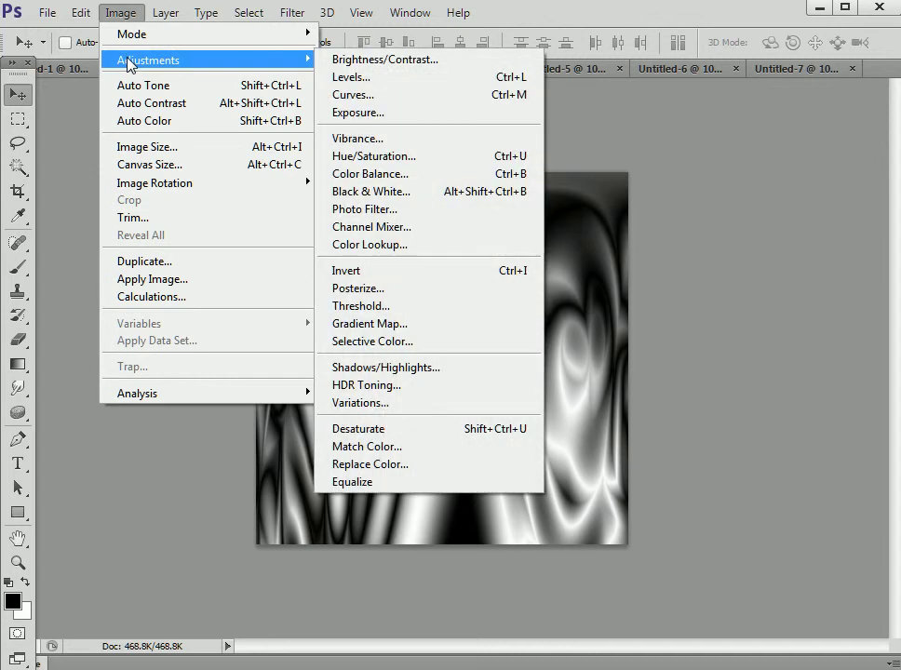
{"action": "left_click", "coordinate": [377, 158]}
{"action": "left_click", "coordinate": [825, 344]}
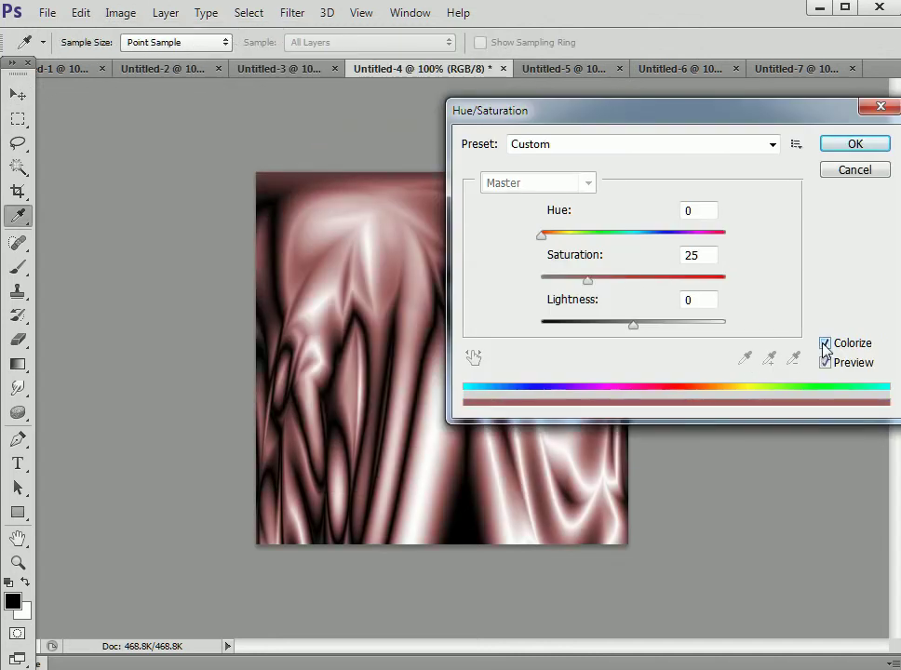
{"action": "left_click", "coordinate": [676, 278]}
{"action": "left_click", "coordinate": [641, 236]}
{"action": "left_click_drag", "start_coordinate": [641, 240], "coordinate": [693, 245]}
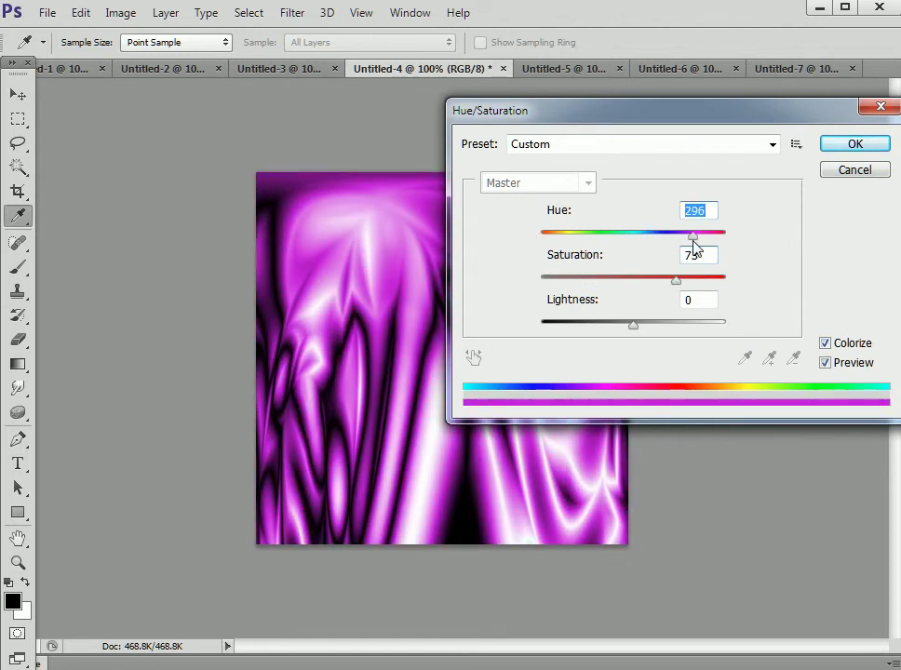
{"action": "left_click", "coordinate": [844, 145]}
{"action": "key", "text": "v"}
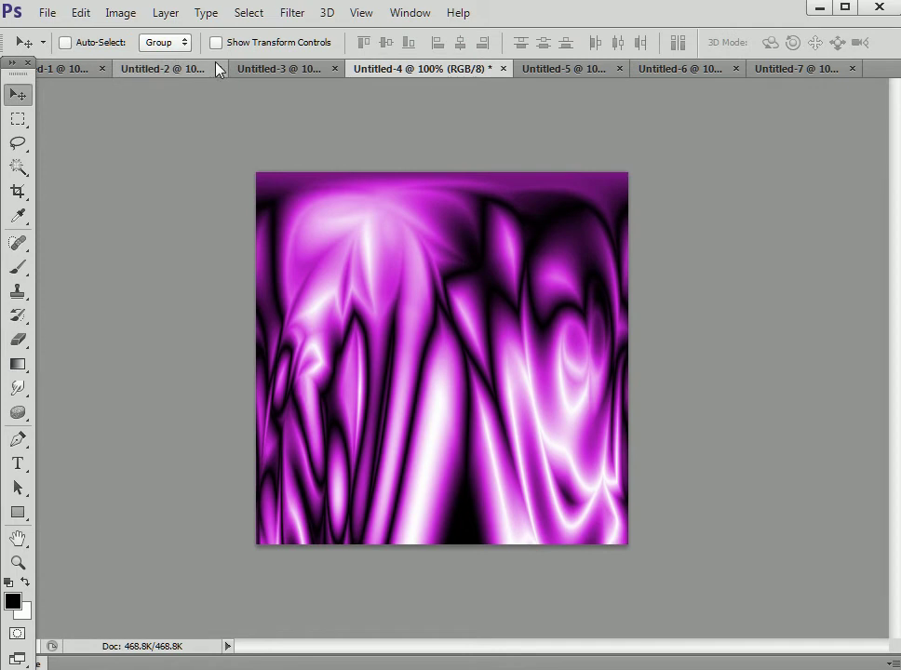
Step: Apply the Wave filter to the Untitled-2 pattern with the Sine type, 5 generators and a randomized wave arrangement
{"action": "left_click", "coordinate": [173, 70]}
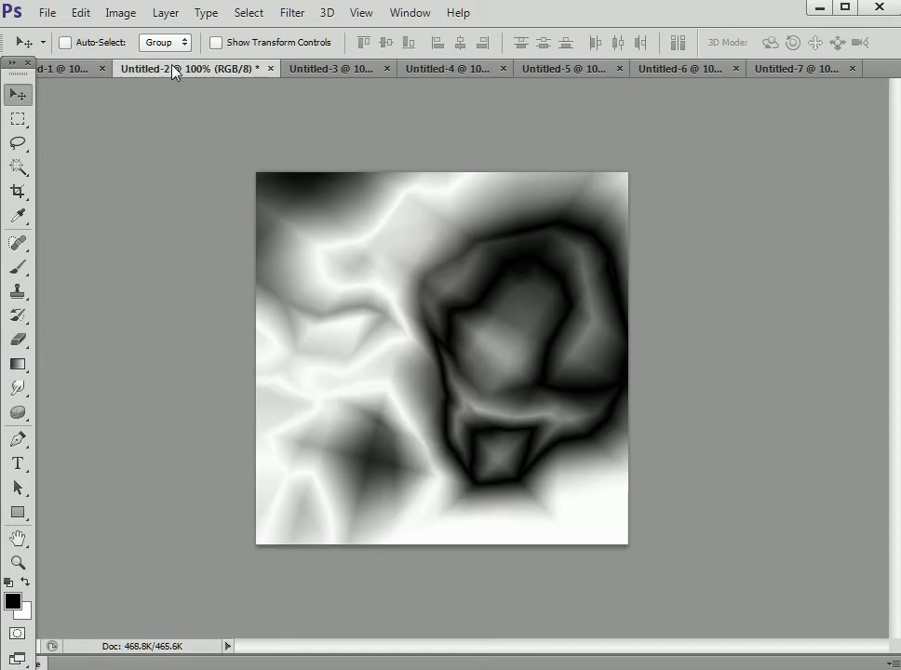
{"action": "left_click", "coordinate": [294, 15]}
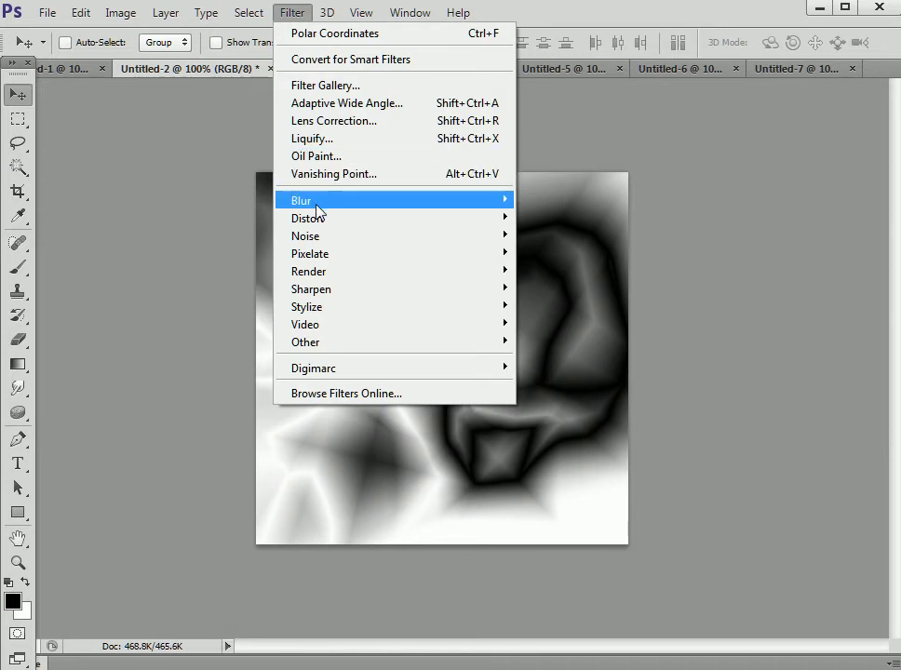
{"action": "mouse_move", "coordinate": [331, 218]}
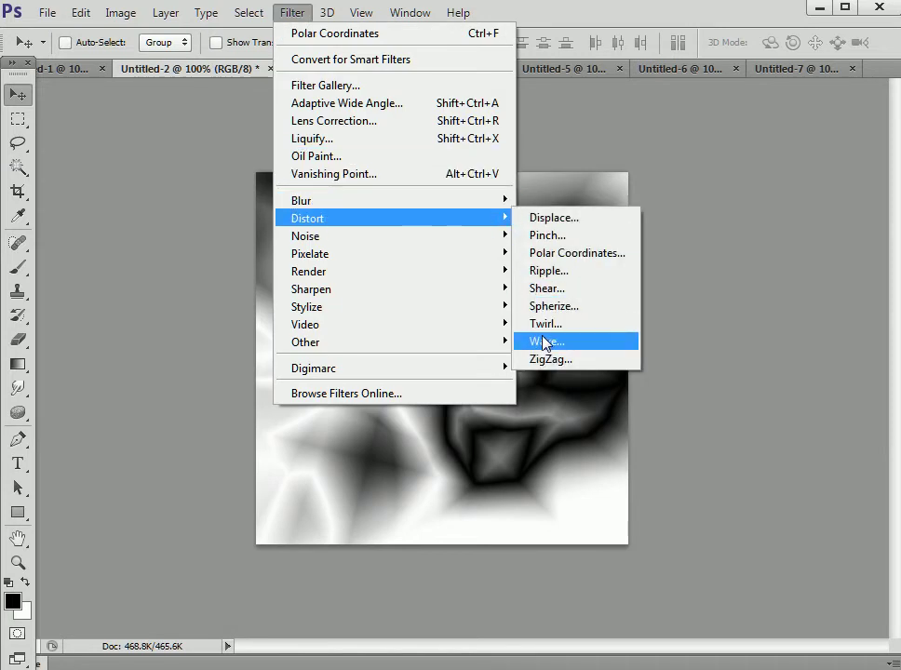
{"action": "left_click", "coordinate": [544, 342]}
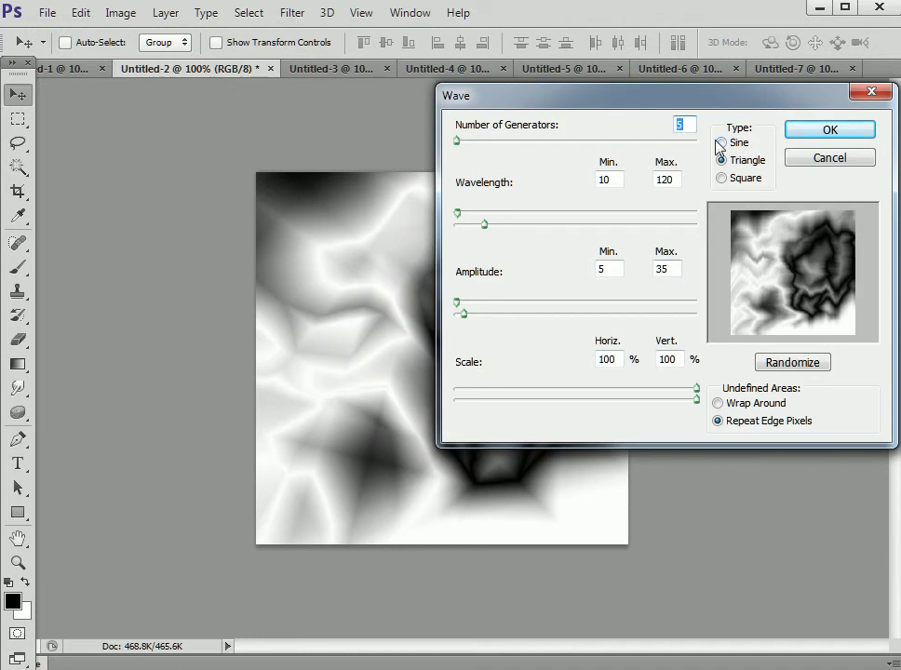
{"action": "left_click", "coordinate": [723, 144]}
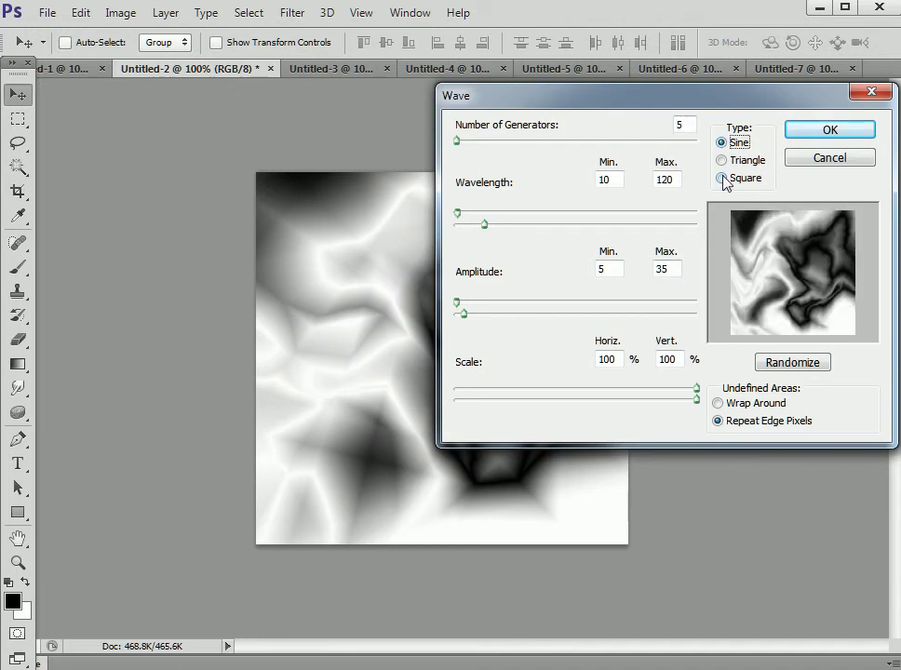
{"action": "left_click", "coordinate": [724, 177]}
{"action": "left_click", "coordinate": [723, 143]}
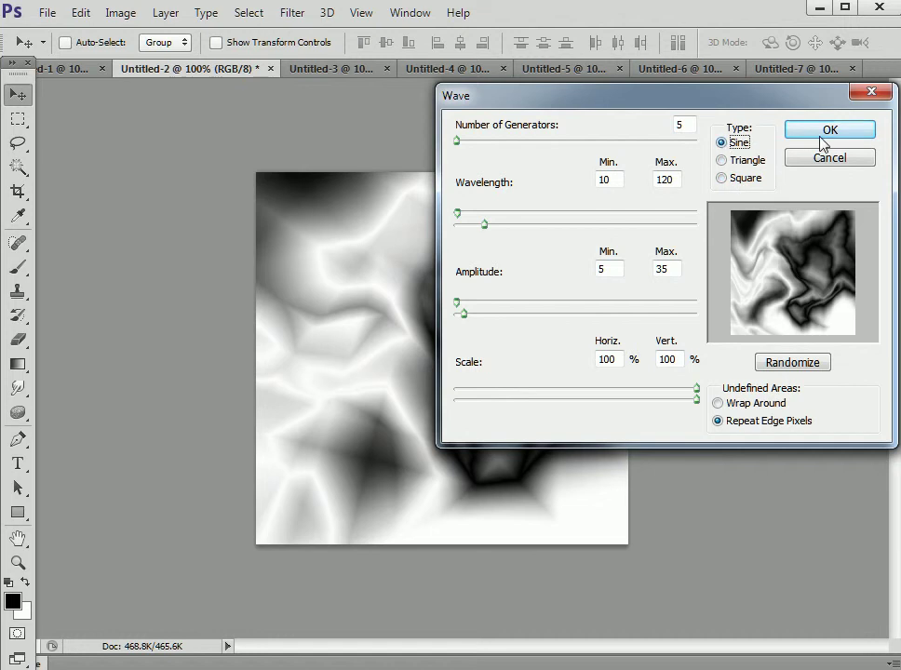
{"action": "left_click", "coordinate": [783, 364]}
{"action": "left_click", "coordinate": [783, 364]}
{"action": "left_click", "coordinate": [782, 364]}
{"action": "left_click", "coordinate": [783, 364]}
{"action": "left_click", "coordinate": [785, 364]}
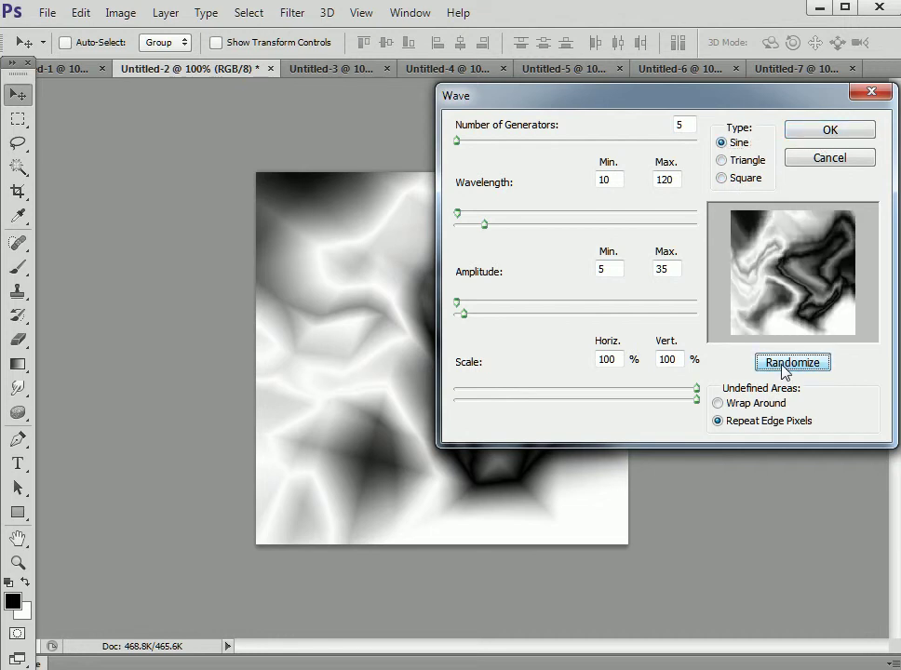
{"action": "left_click", "coordinate": [819, 137]}
Step: Colorize the wavy Untitled-2 pattern yellow-green with Hue/Saturation, using a strong saturation
{"action": "left_click", "coordinate": [125, 12]}
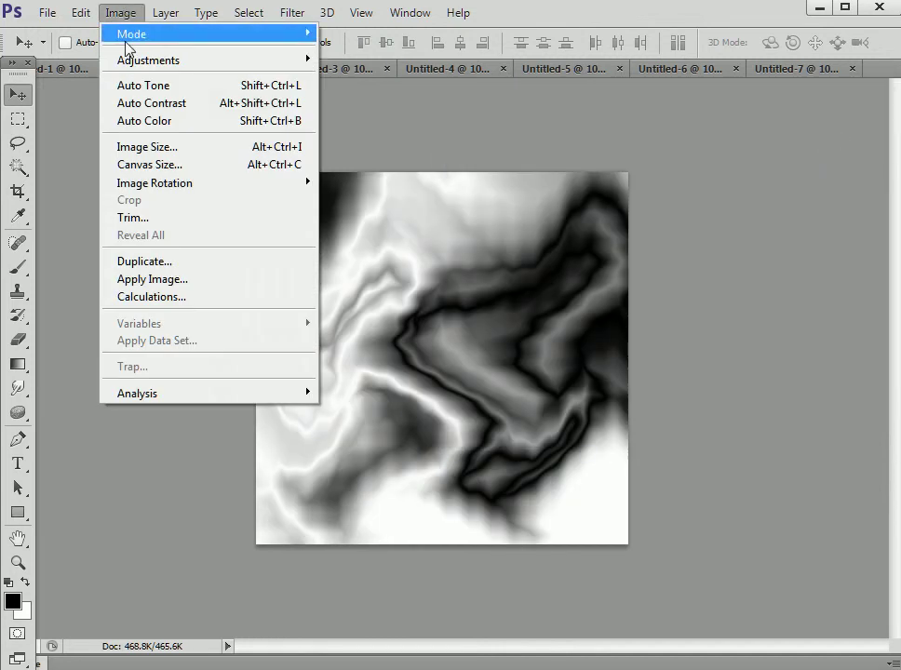
{"action": "mouse_move", "coordinate": [127, 60]}
{"action": "left_click", "coordinate": [400, 157]}
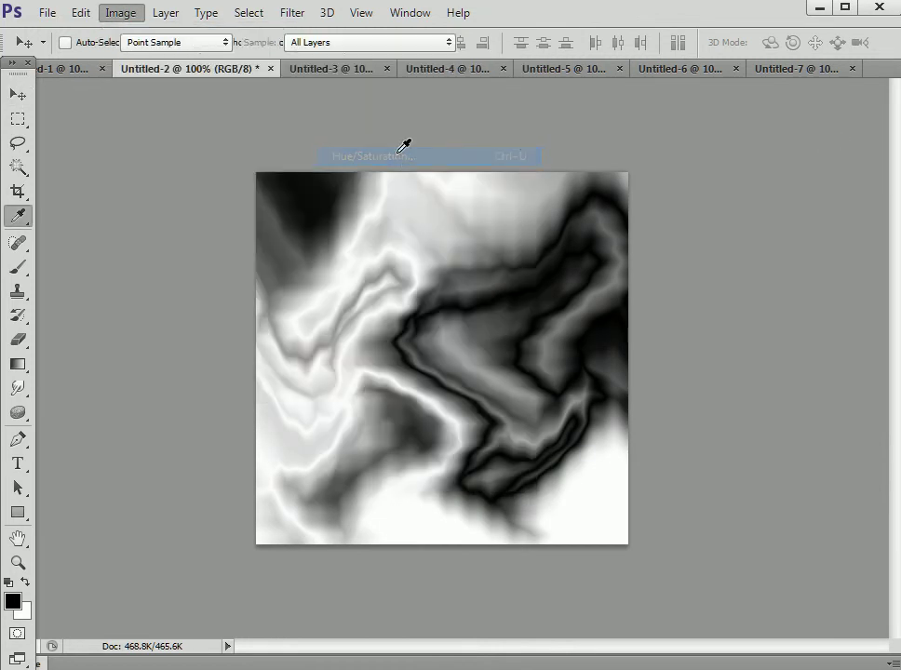
{"action": "left_click", "coordinate": [824, 343]}
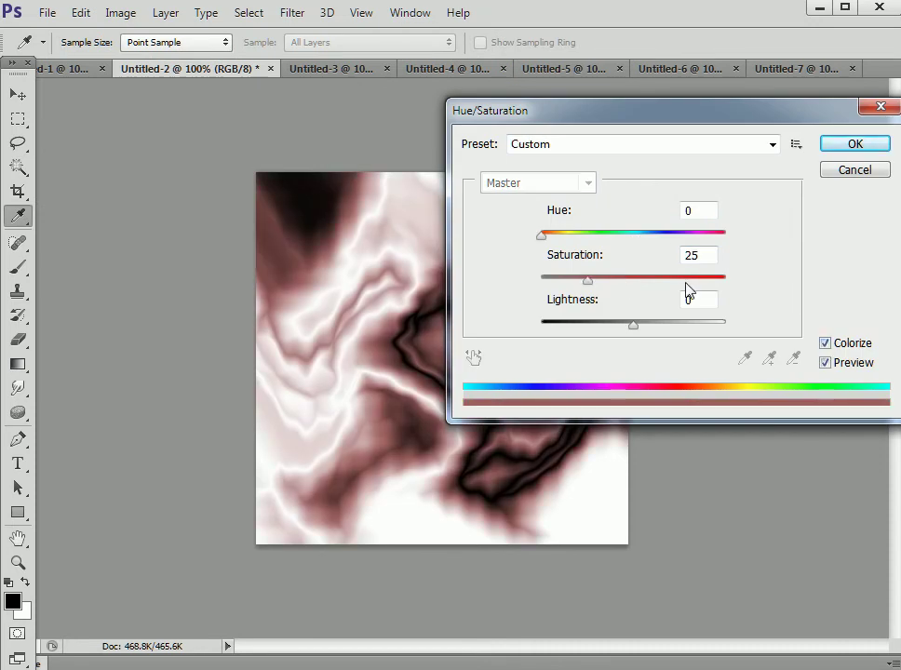
{"action": "left_click", "coordinate": [681, 279]}
{"action": "left_click", "coordinate": [579, 235]}
{"action": "left_click", "coordinate": [854, 143]}
{"action": "key", "text": "v"}
Step: Apply the Wave filter to the Untitled-1 pattern with the Triangle type, 5 generators and a randomized wave arrangement
{"action": "left_click", "coordinate": [62, 69]}
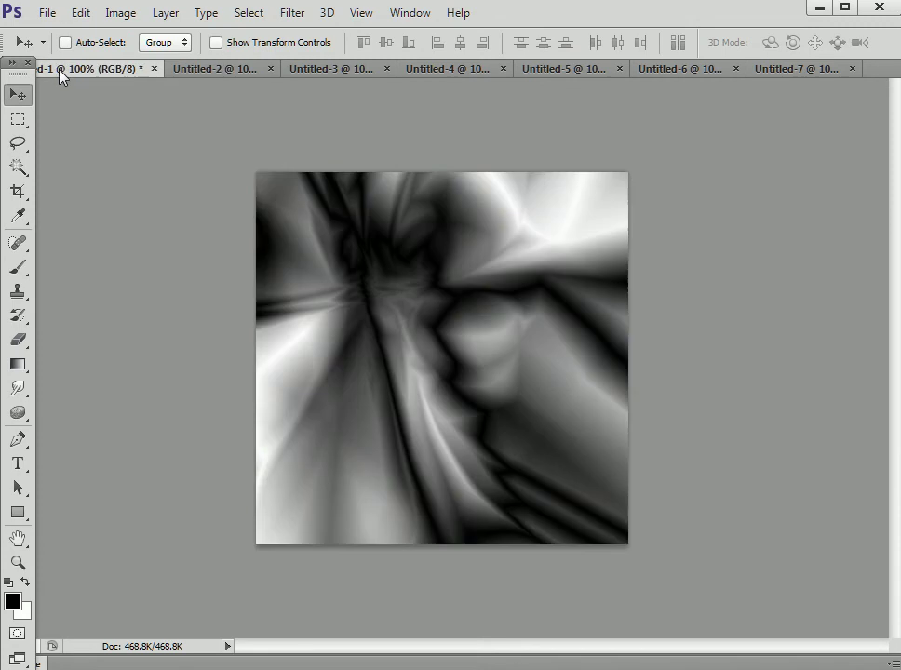
{"action": "left_click", "coordinate": [294, 13]}
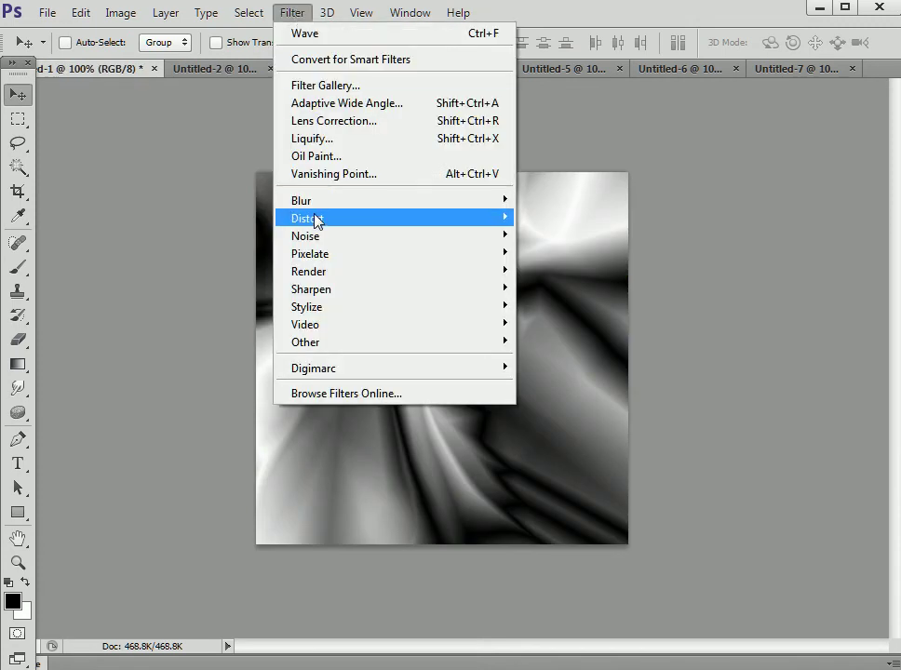
{"action": "mouse_move", "coordinate": [315, 217]}
{"action": "left_click", "coordinate": [561, 350]}
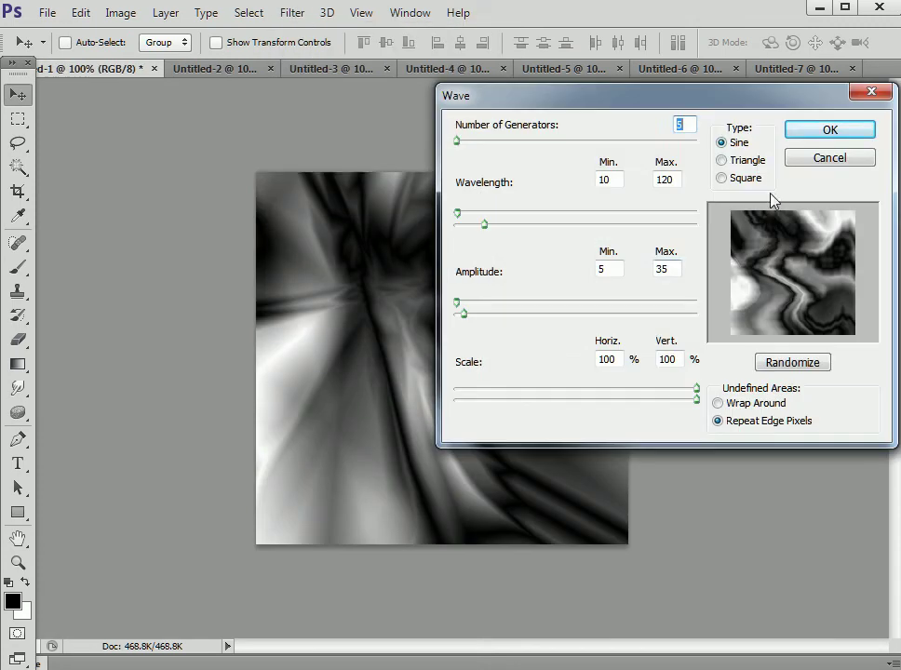
{"action": "left_click", "coordinate": [722, 160]}
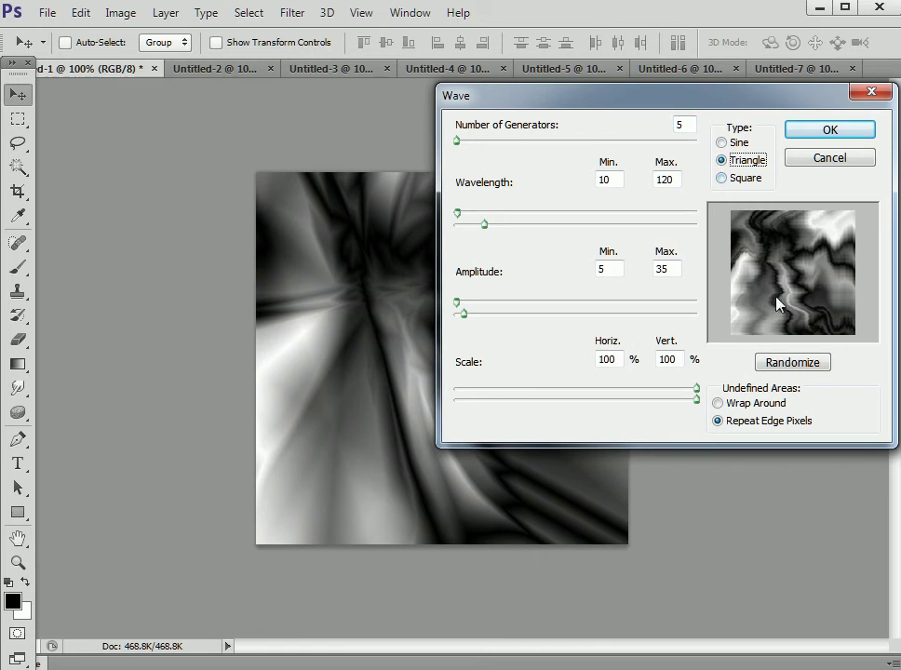
{"action": "left_click", "coordinate": [804, 363]}
{"action": "left_click", "coordinate": [804, 363]}
{"action": "left_click", "coordinate": [804, 362]}
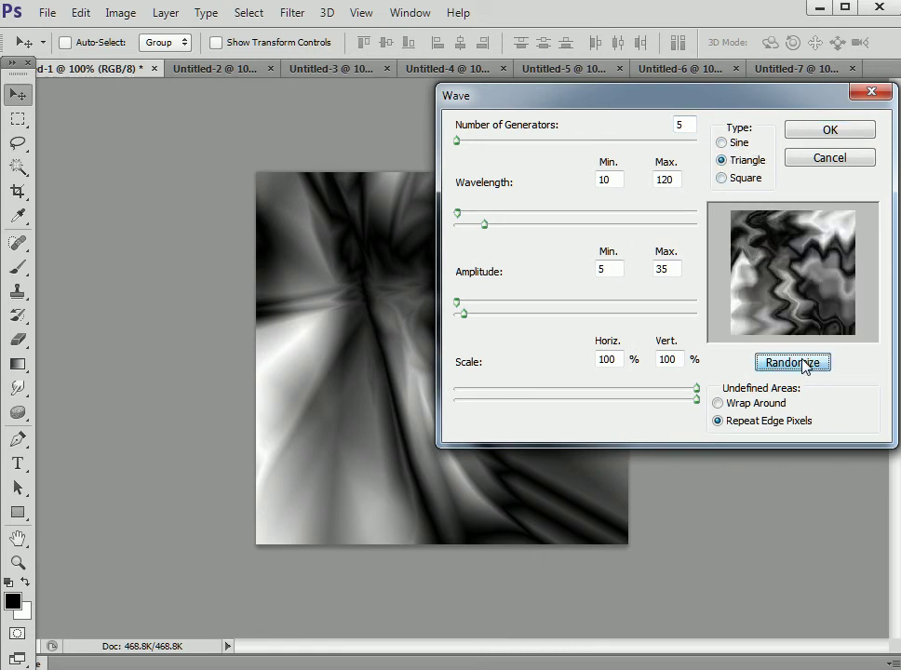
{"action": "left_click", "coordinate": [804, 363]}
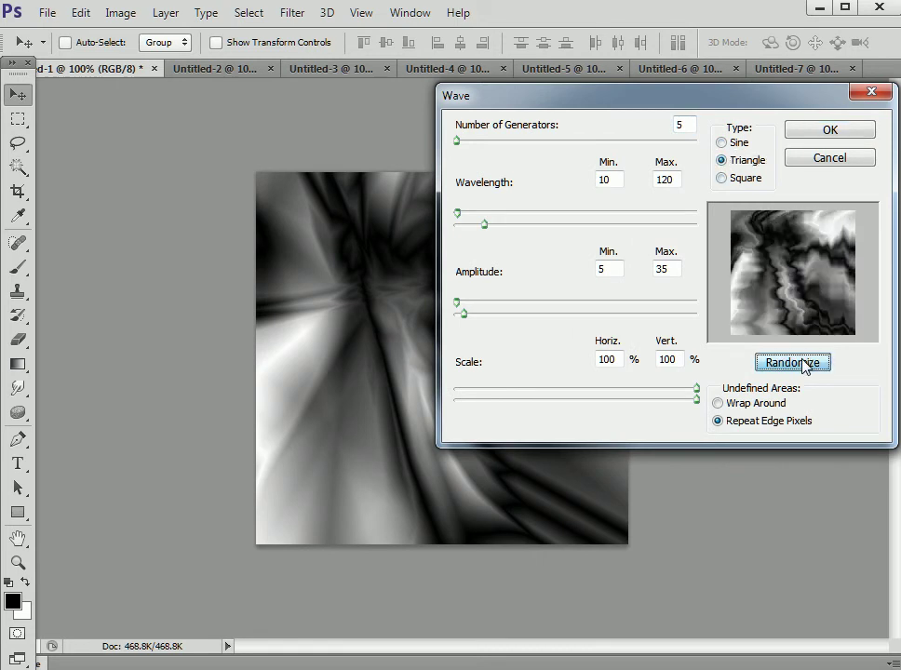
{"action": "left_click", "coordinate": [817, 131]}
Step: Colorize the Untitled-1 pattern violet with Hue/Saturation, using hue 264, saturation 79 and lightness 0
{"action": "left_click", "coordinate": [118, 15]}
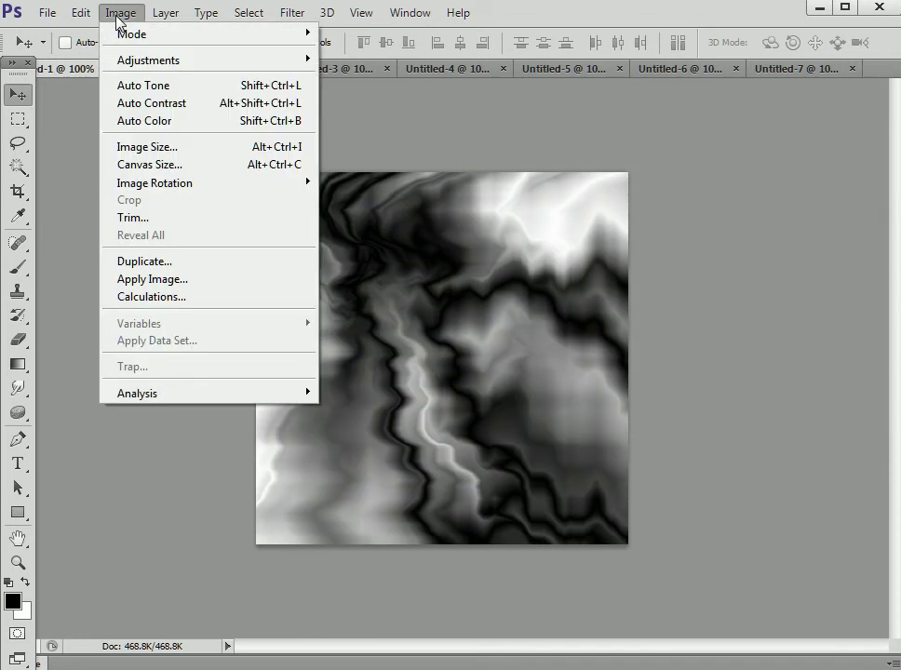
{"action": "mouse_move", "coordinate": [122, 70]}
{"action": "left_click", "coordinate": [377, 154]}
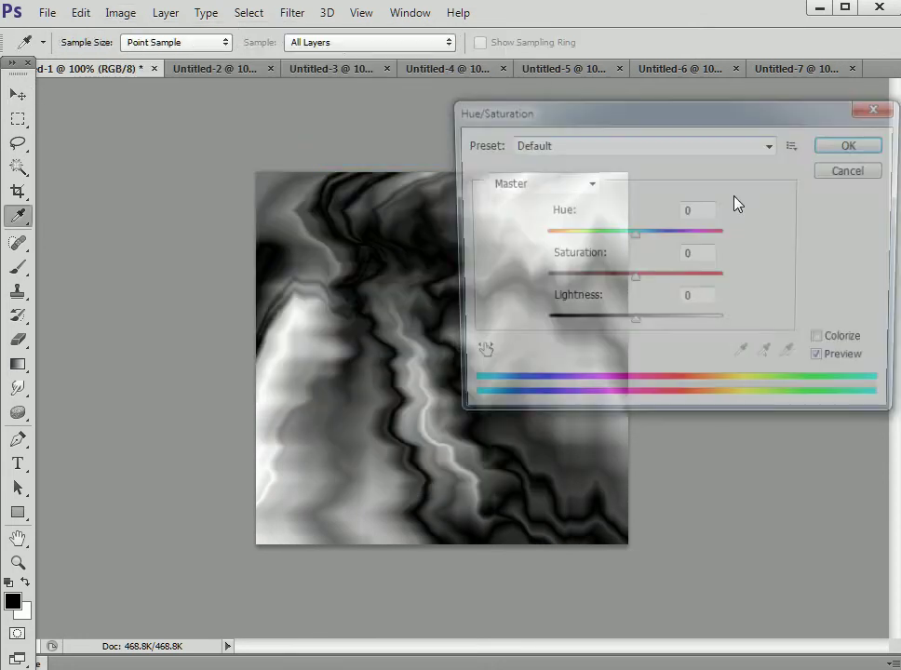
{"action": "left_click", "coordinate": [826, 343]}
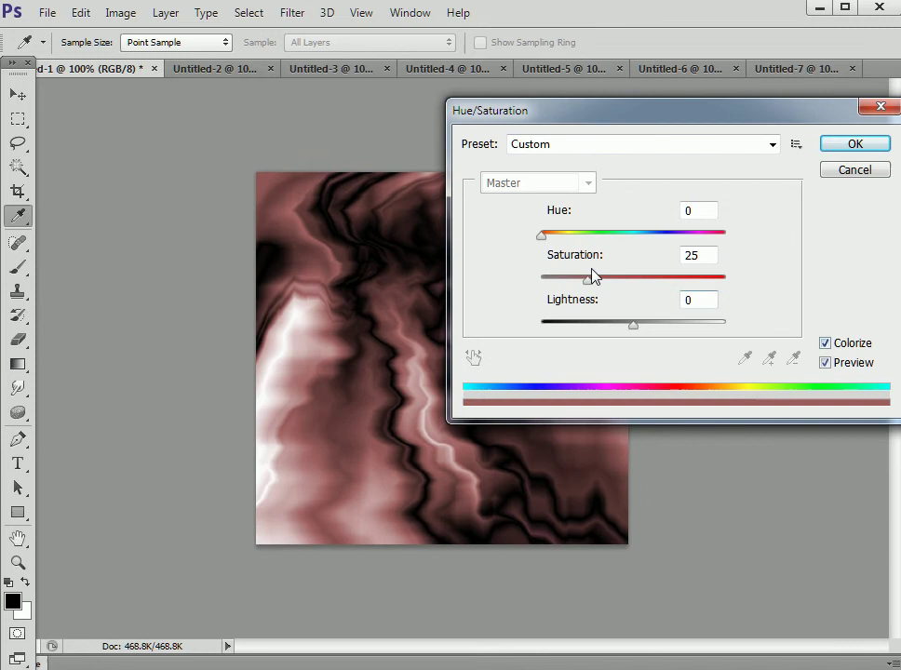
{"action": "left_click", "coordinate": [684, 278]}
{"action": "left_click_drag", "start_coordinate": [691, 237], "coordinate": [678, 238]}
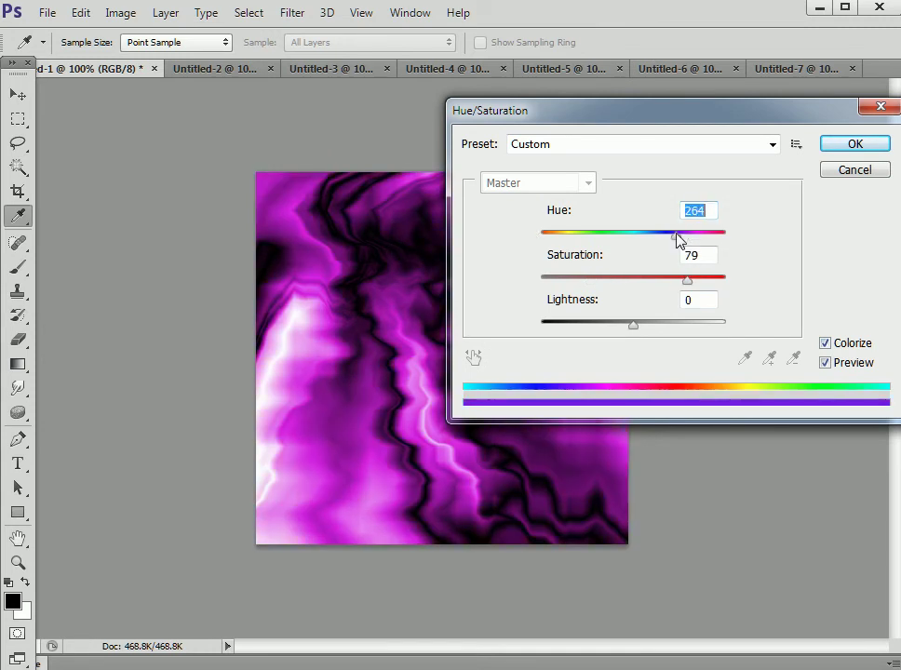
{"action": "left_click", "coordinate": [853, 144]}
{"action": "key", "text": "v"}
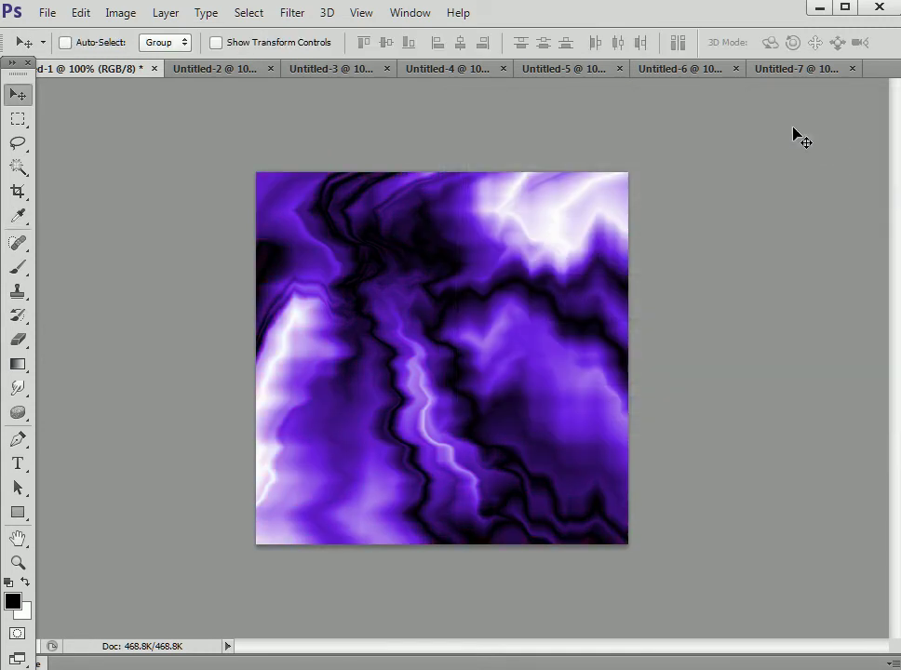
Step: Save the violet pattern as a JPEG named design1 in the designs folder, at quality 12 with the Progressive format option
{"action": "left_click", "coordinate": [37, 13]}
{"action": "left_click", "coordinate": [92, 238]}
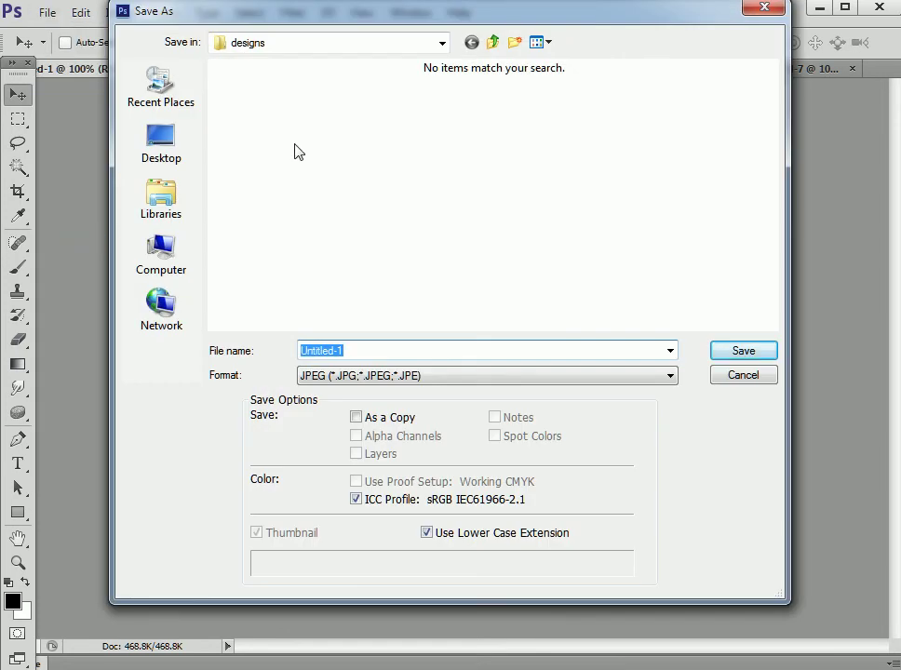
{"action": "type", "text": "design1"}
{"action": "left_click", "coordinate": [724, 351]}
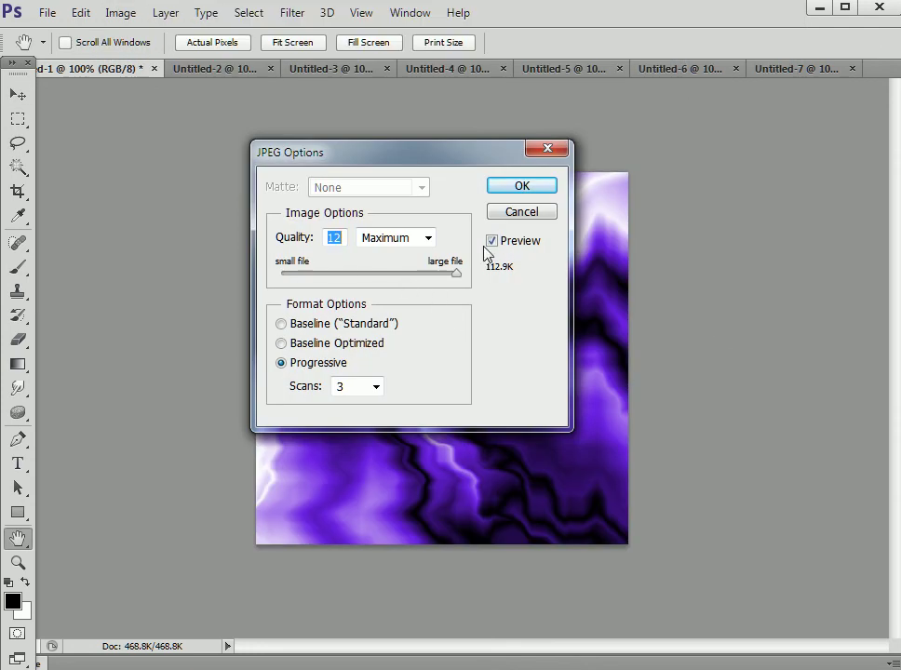
{"action": "left_click", "coordinate": [531, 187]}
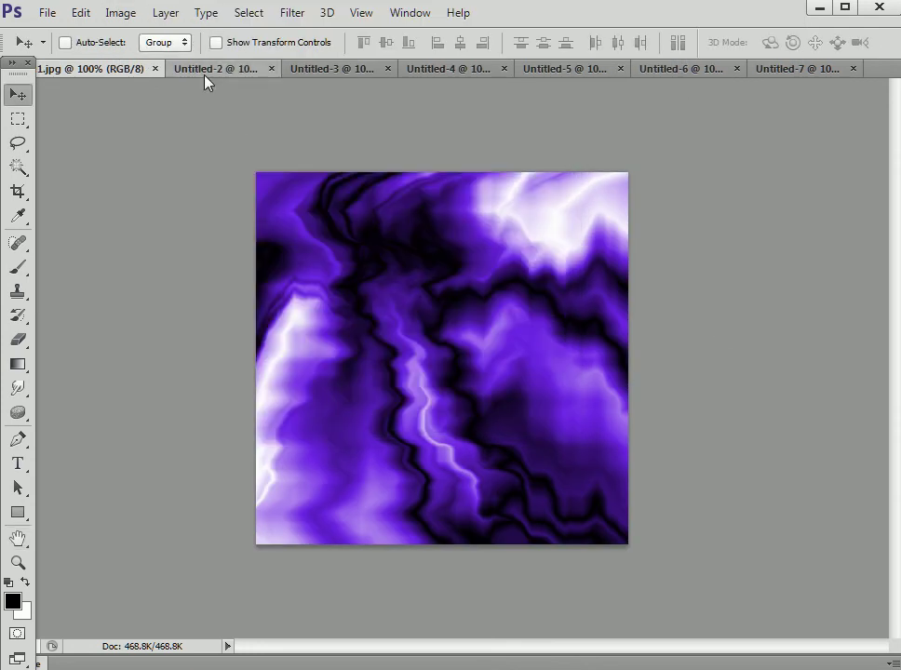
Step: Save the green Untitled-2 pattern as a JPEG named design2 in the designs folder, at quality 12 with the Progressive format option
{"action": "left_click", "coordinate": [205, 71]}
{"action": "left_click", "coordinate": [46, 13]}
{"action": "left_click", "coordinate": [112, 227]}
{"action": "type", "text": "design"}
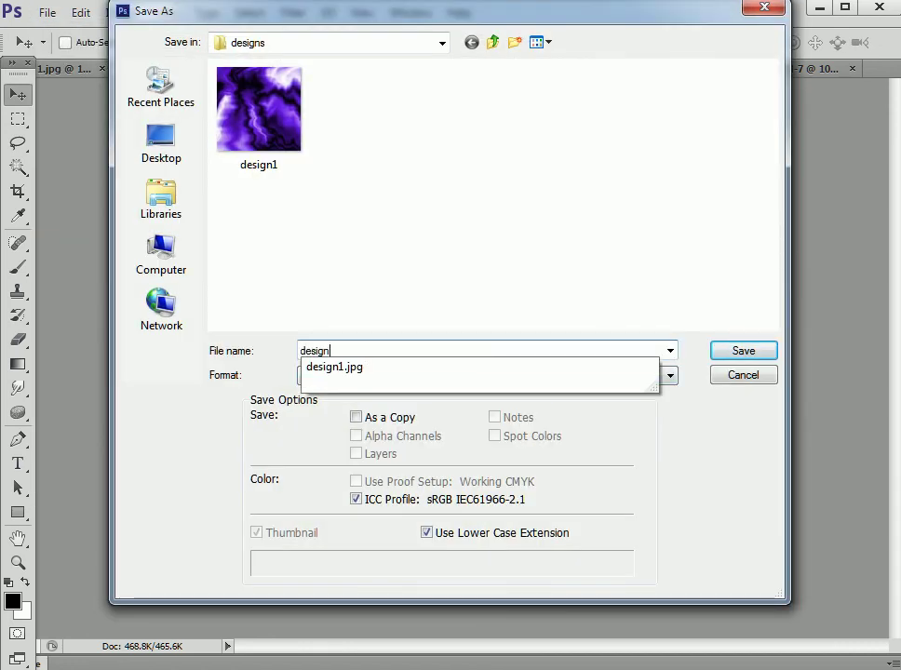
{"action": "type", "text": "2"}
{"action": "left_click", "coordinate": [745, 351]}
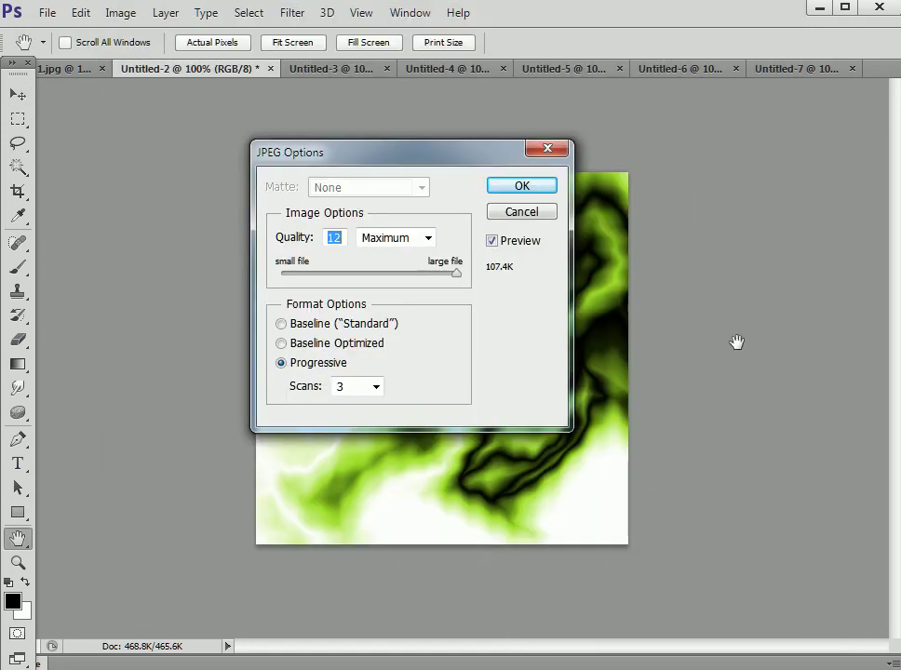
{"action": "left_click", "coordinate": [549, 189]}
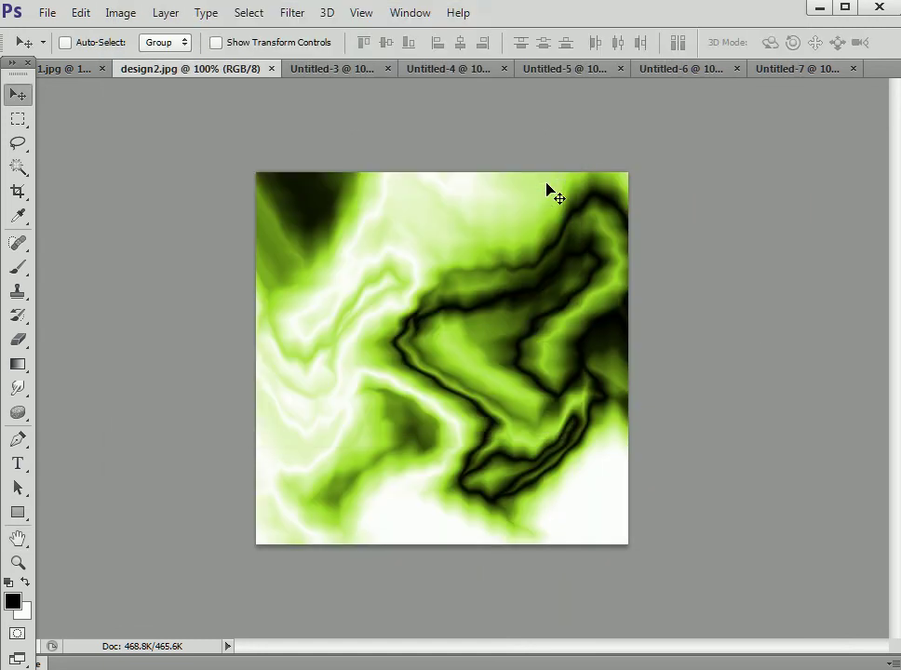